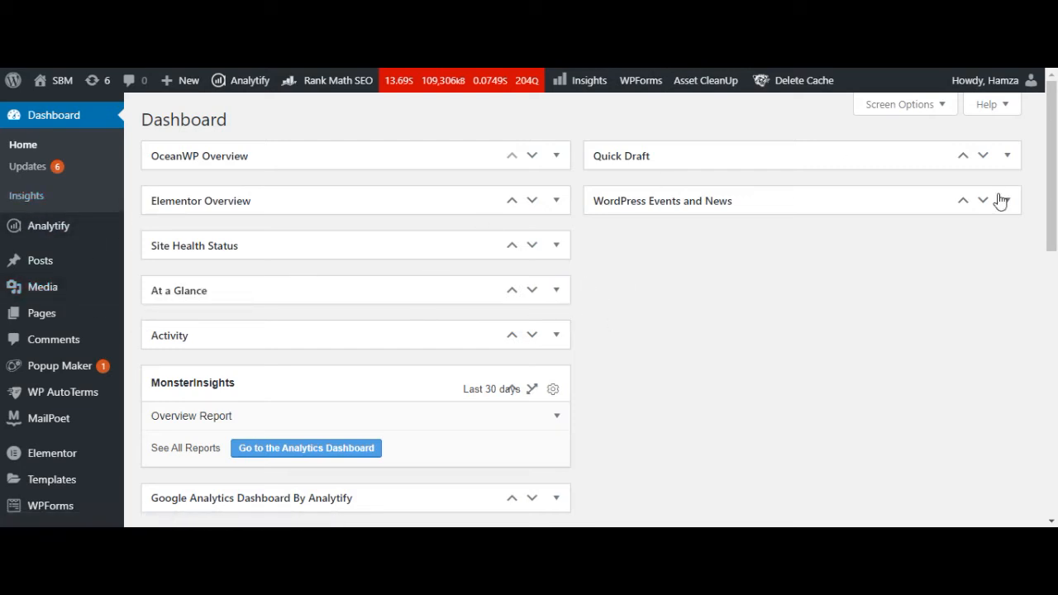
Create a new form in WPForms from the Blank Form template.
{"action": "left_click_drag", "start_coordinate": [1053, 195], "coordinate": [1054, 280]}
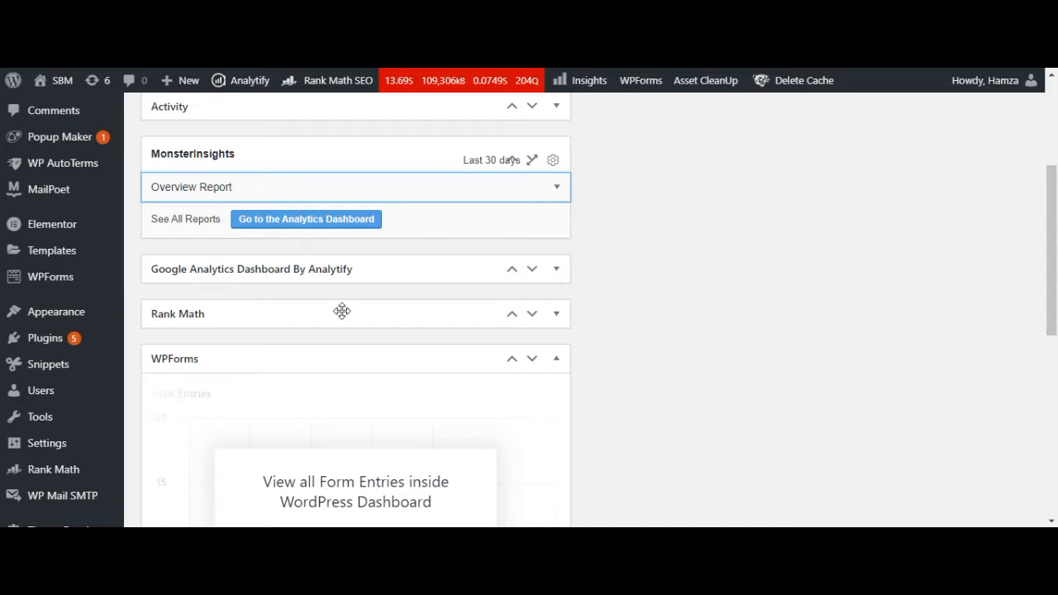
{"action": "mouse_move", "coordinate": [42, 338]}
{"action": "left_click_drag", "start_coordinate": [1054, 279], "coordinate": [1056, 196]}
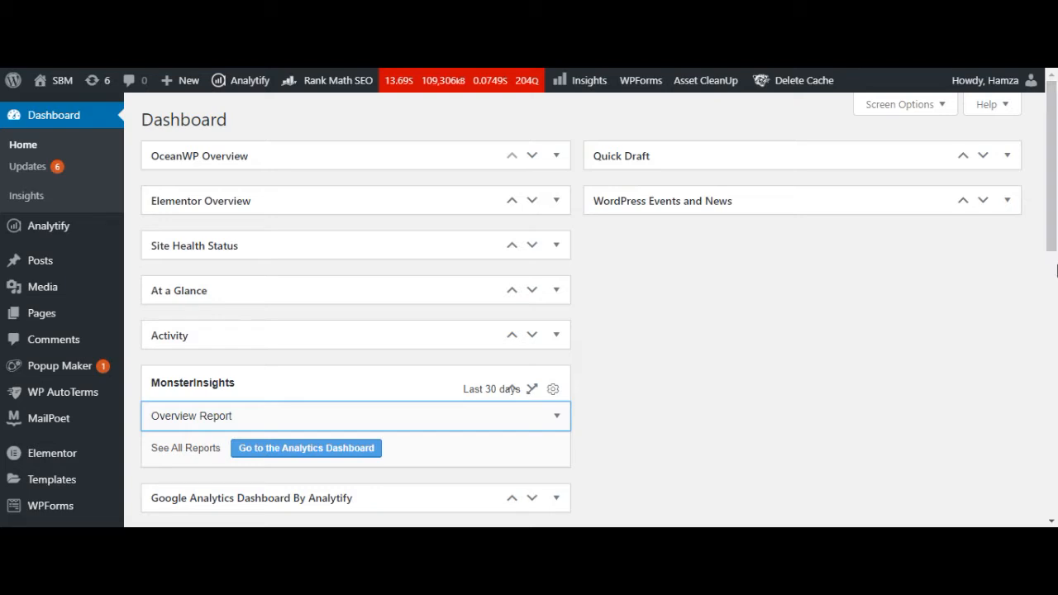
{"action": "left_click_drag", "start_coordinate": [1056, 197], "coordinate": [1056, 261]}
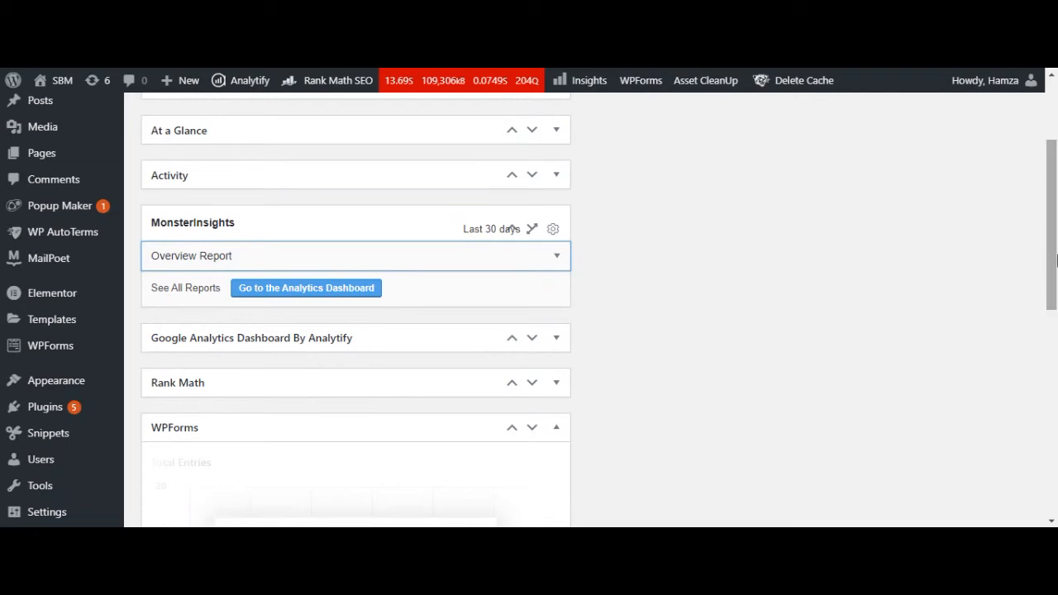
{"action": "mouse_move", "coordinate": [70, 353]}
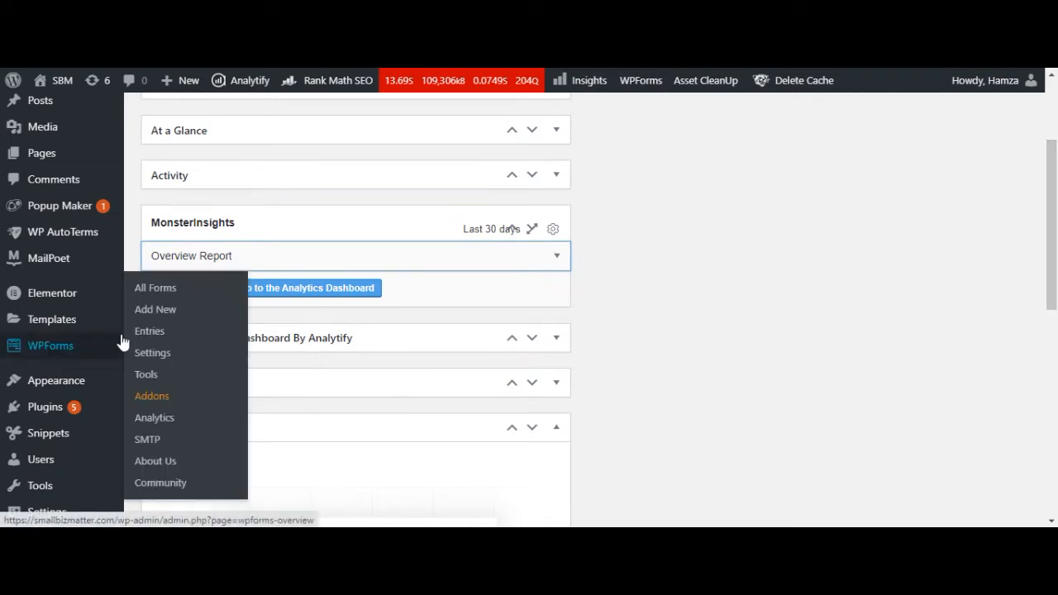
{"action": "left_click", "coordinate": [155, 312]}
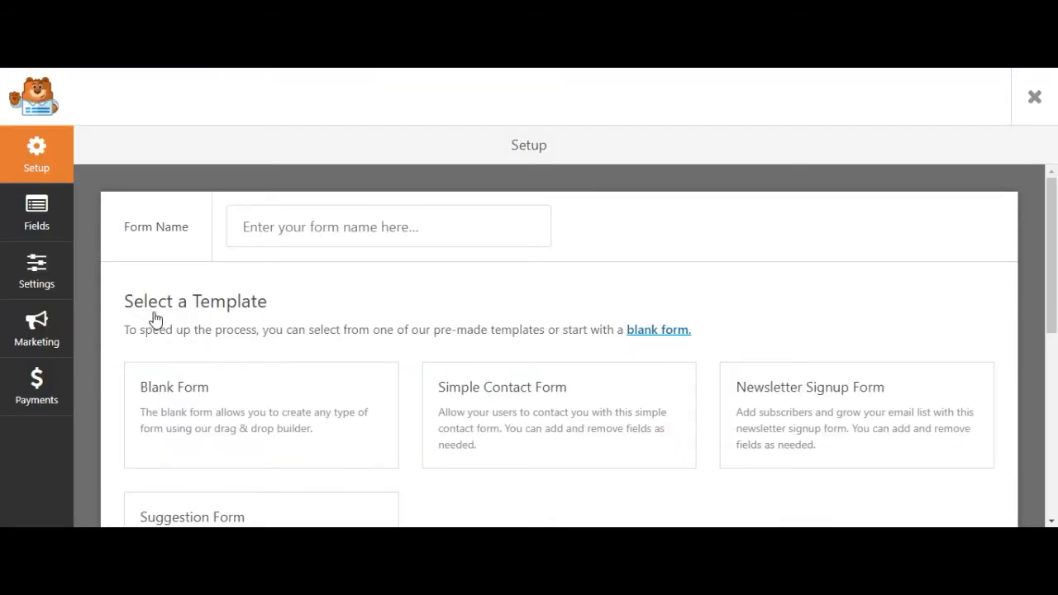
{"action": "mouse_move", "coordinate": [236, 437]}
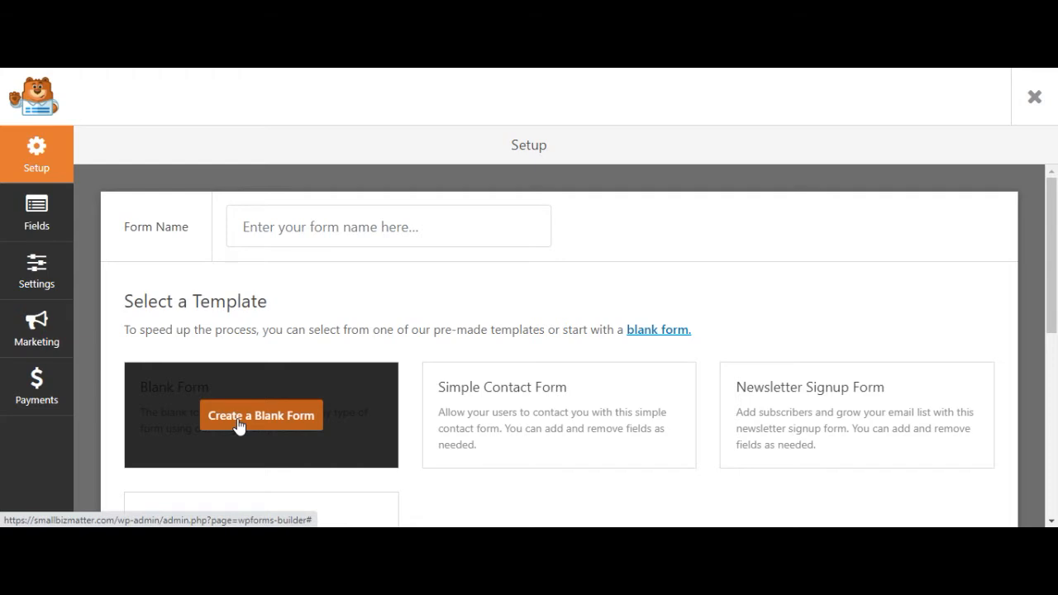
{"action": "left_click", "coordinate": [238, 424]}
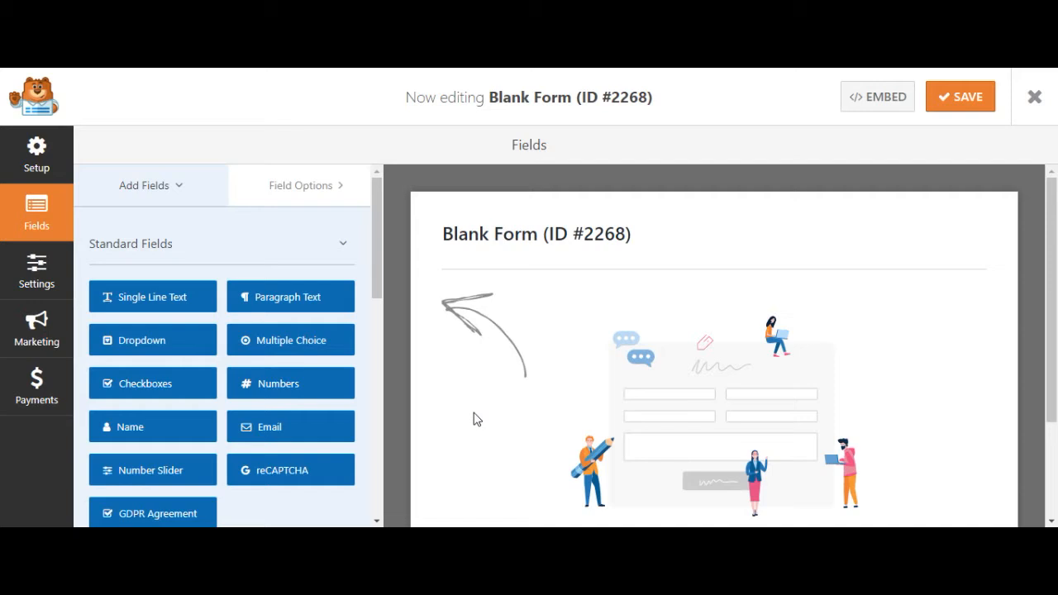
Add a Name field to the blank form and delete the duplicate Name field below it.
{"action": "mouse_move", "coordinate": [1053, 287]}
{"action": "left_mouse_down"}
{"action": "mouse_move", "coordinate": [1056, 382]}
{"action": "mouse_move", "coordinate": [1056, 286]}
{"action": "left_mouse_up"}
{"action": "scroll", "coordinate": [383, 288], "scroll_direction": "down", "scroll_amount": 1}
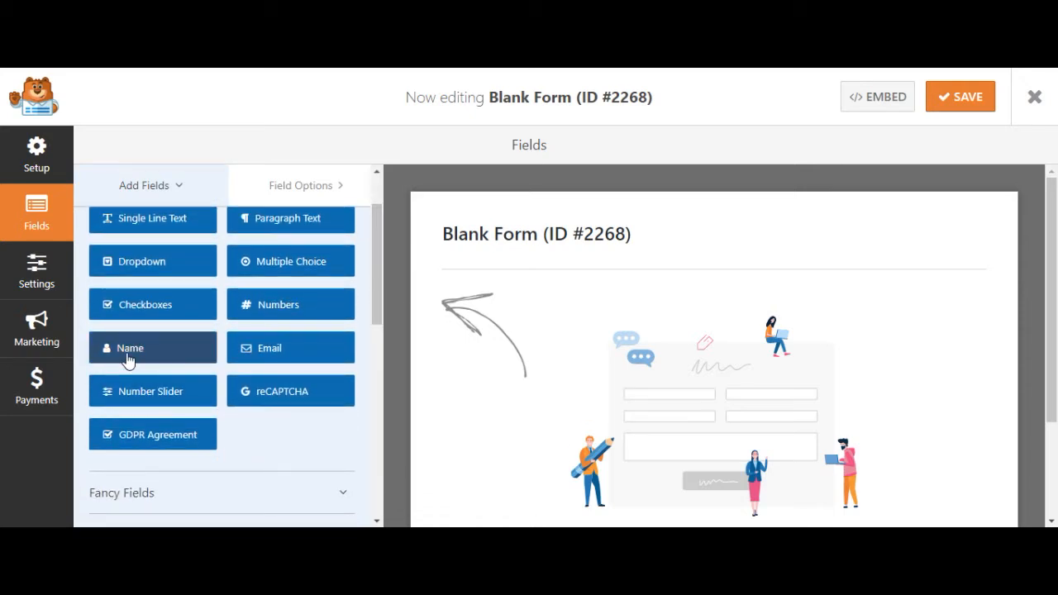
{"action": "scroll", "coordinate": [377, 309], "scroll_direction": "down", "scroll_amount": 1}
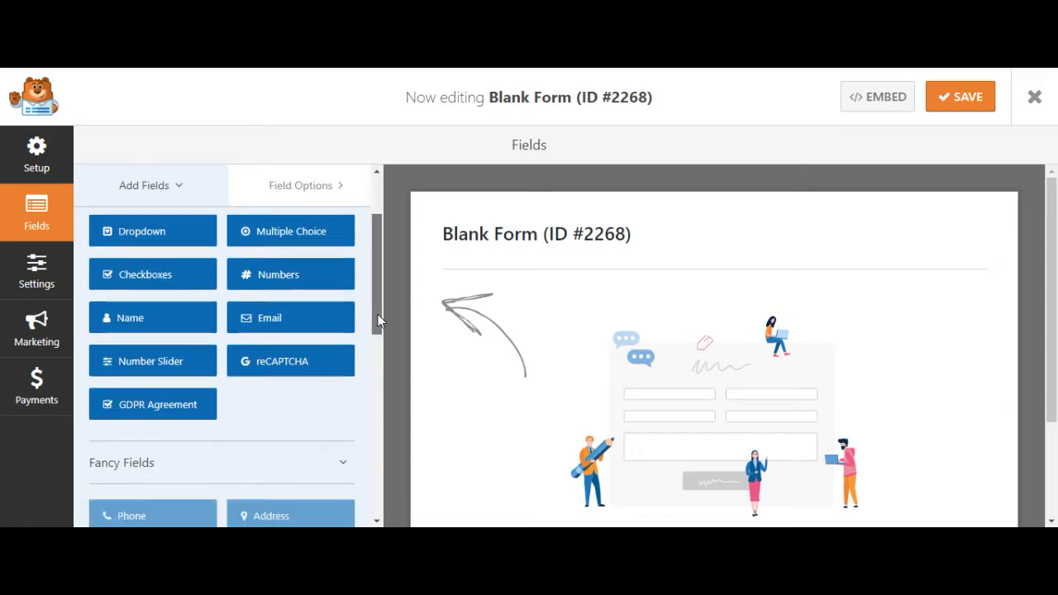
{"action": "left_click_drag", "start_coordinate": [407, 311], "coordinate": [529, 344]}
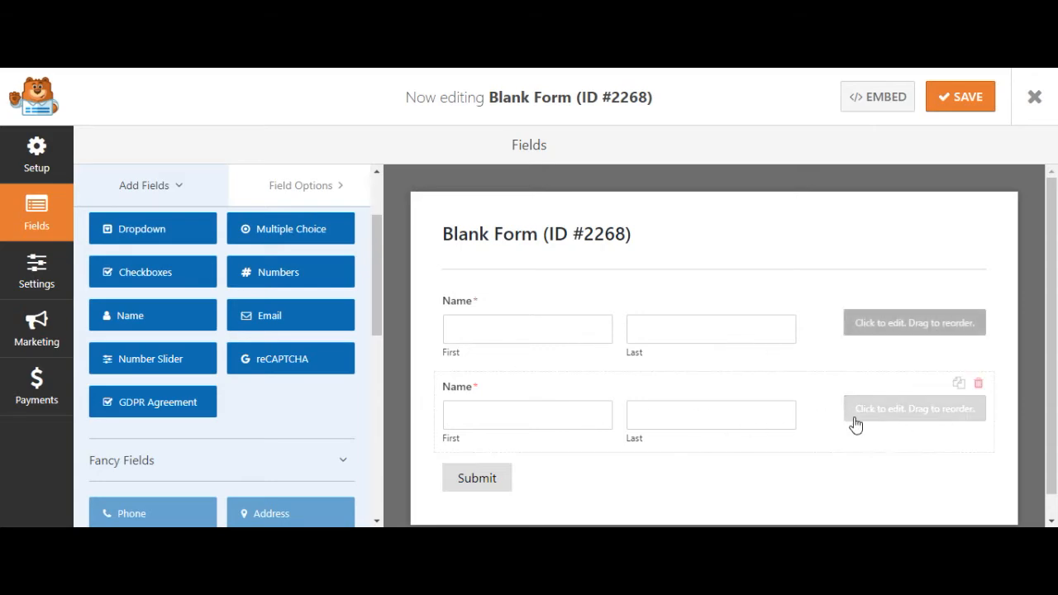
{"action": "left_click", "coordinate": [978, 386]}
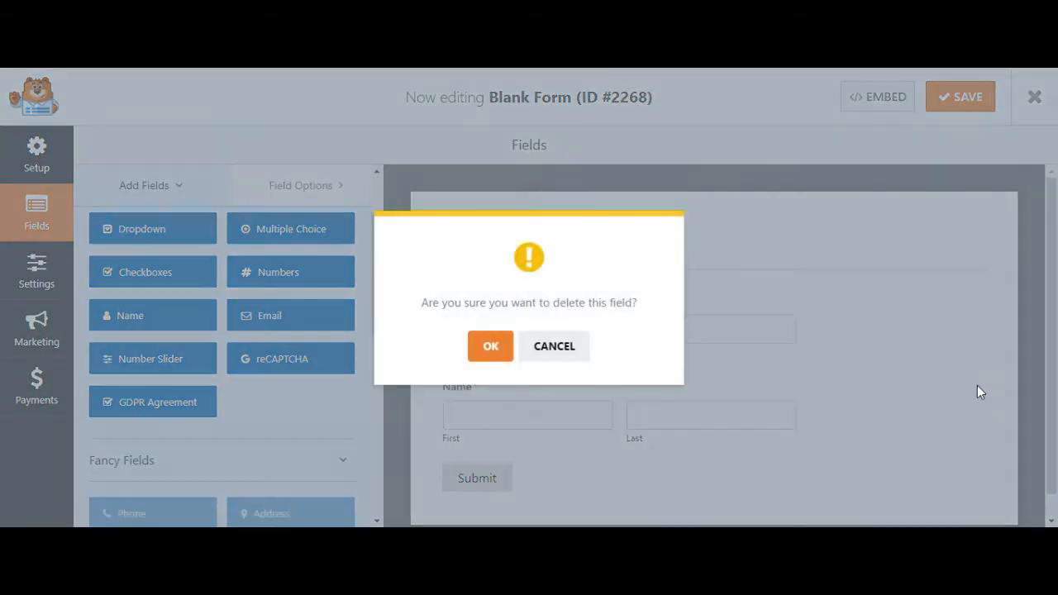
{"action": "left_click", "coordinate": [491, 347]}
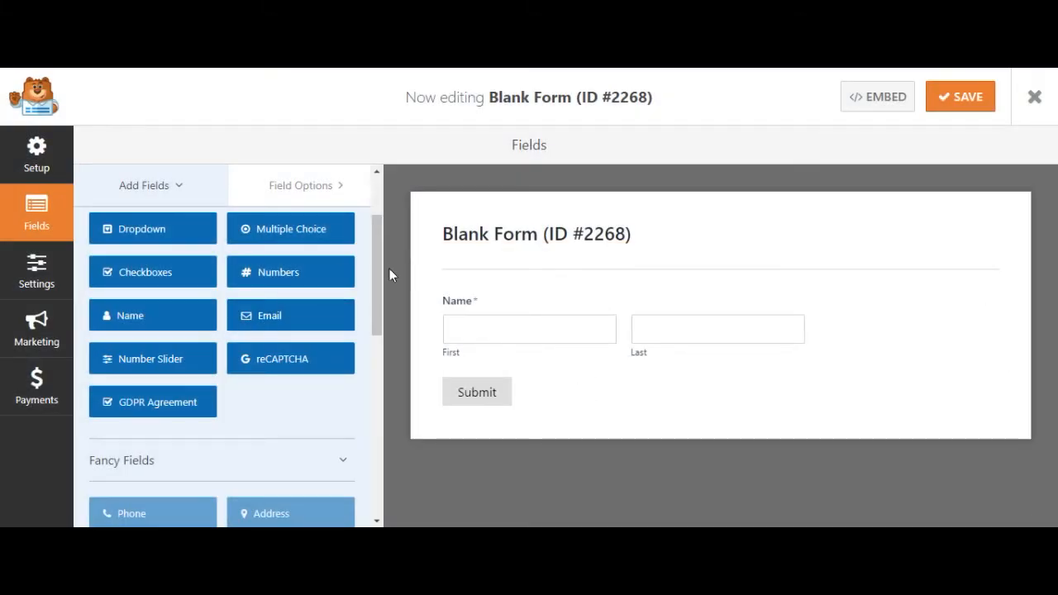
Add an Email field to the form below the Name field.
{"action": "mouse_move", "coordinate": [374, 270]}
{"action": "left_mouse_down"}
{"action": "mouse_move", "coordinate": [374, 290]}
{"action": "mouse_move", "coordinate": [372, 274]}
{"action": "left_mouse_up"}
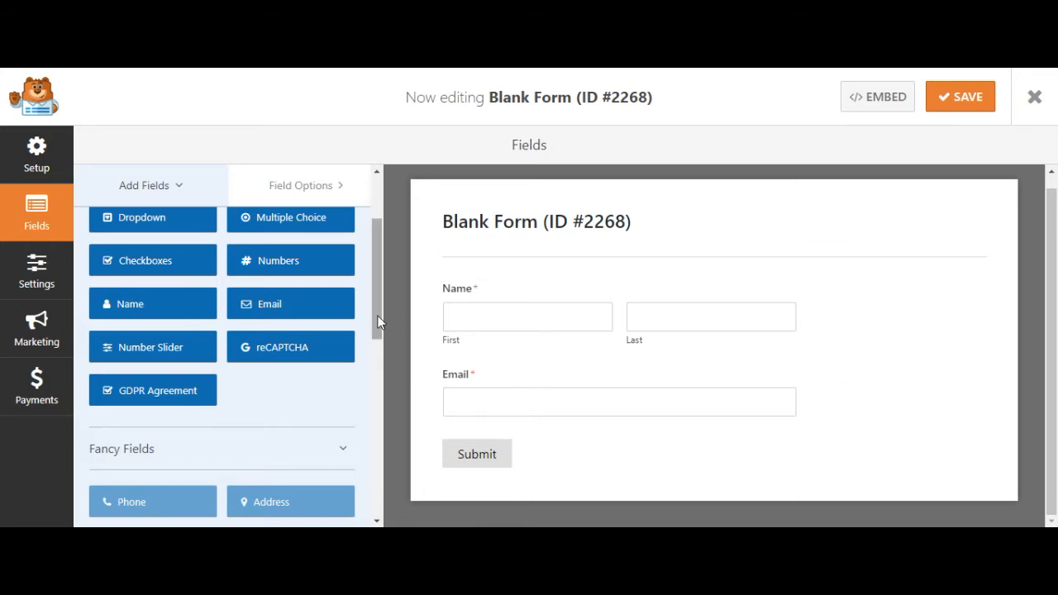
{"action": "left_click_drag", "start_coordinate": [379, 315], "coordinate": [374, 378]}
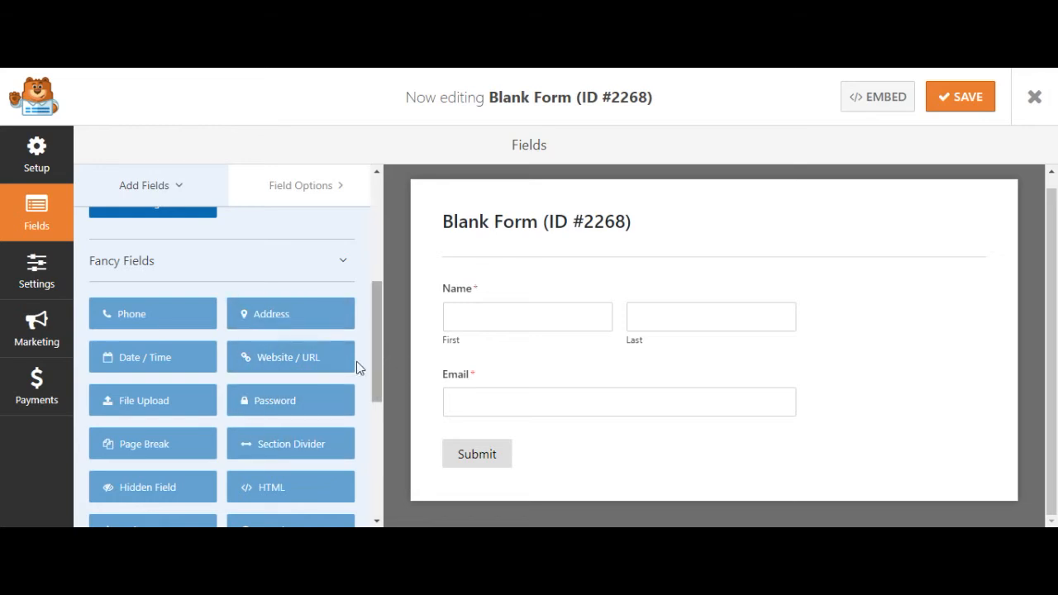
{"action": "left_click_drag", "start_coordinate": [379, 374], "coordinate": [379, 284]}
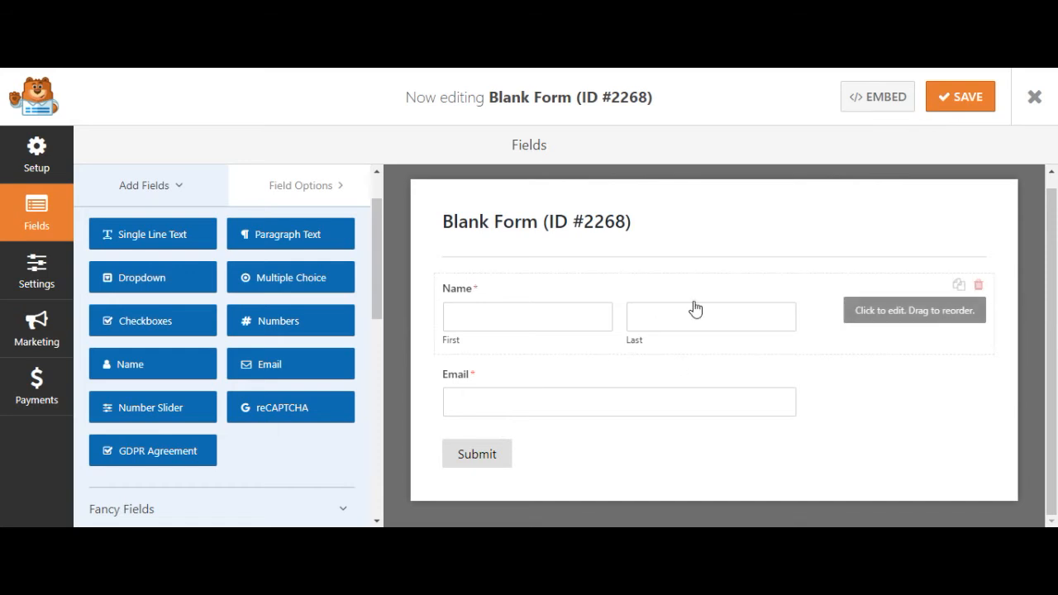
Rename the form as "Contact Us" in its general settings.
{"action": "left_click", "coordinate": [589, 225]}
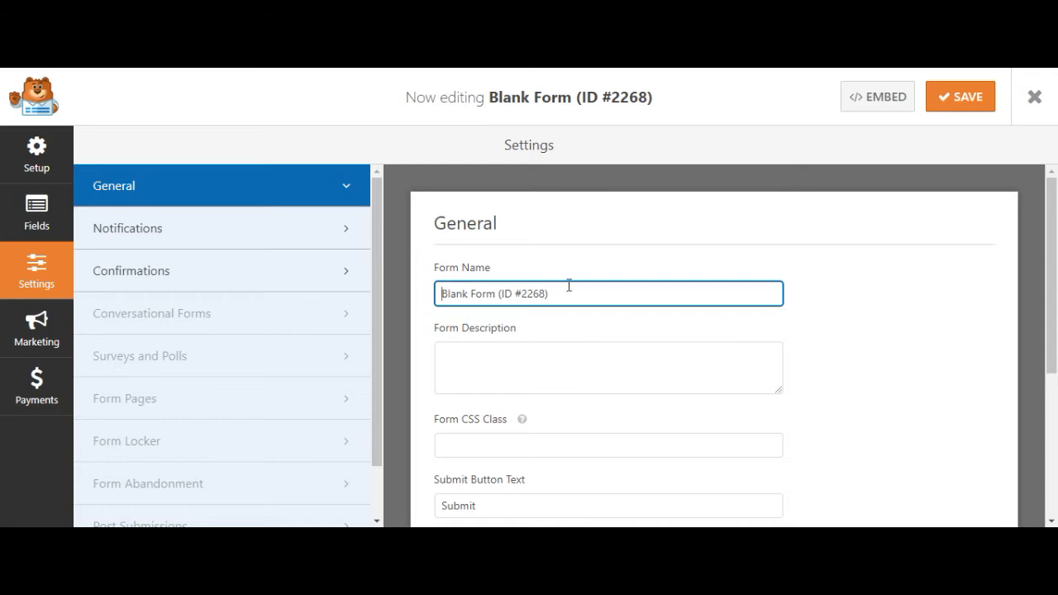
{"action": "left_click_drag", "start_coordinate": [572, 298], "coordinate": [392, 310]}
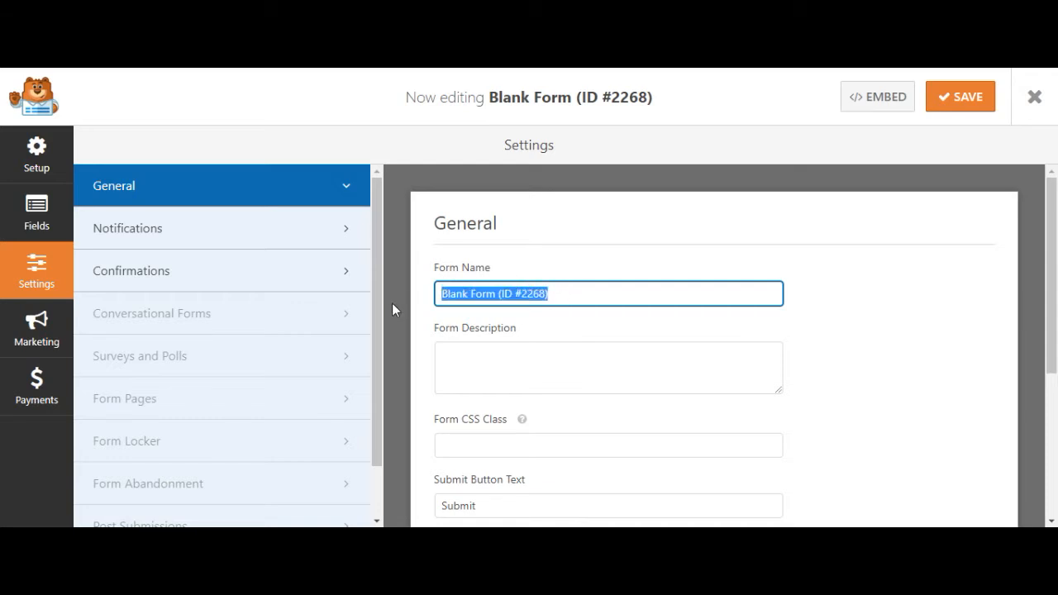
{"action": "type", "text": "Contact Us"}
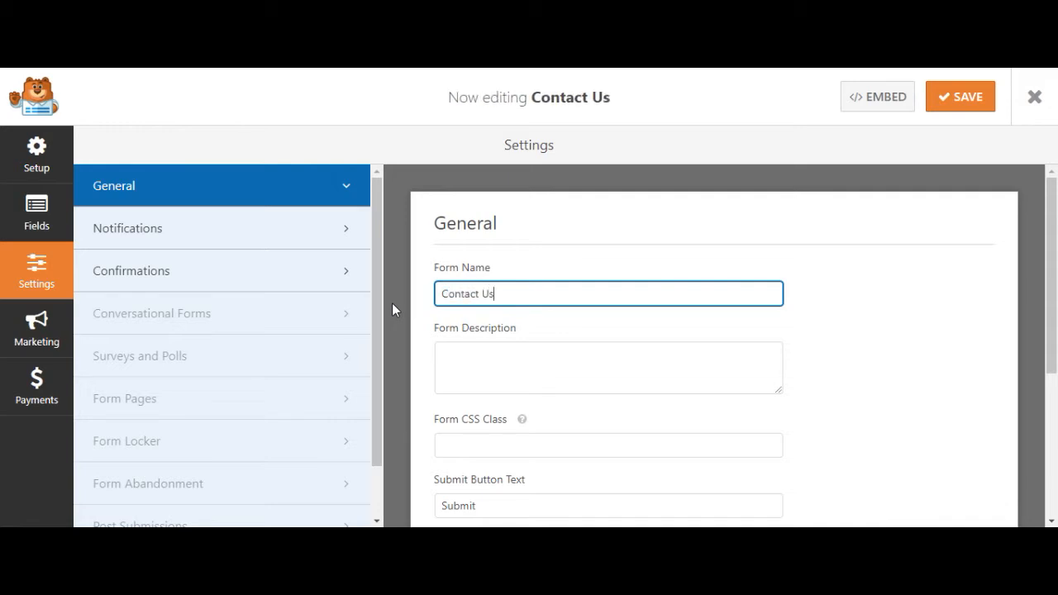
{"action": "scroll", "coordinate": [1025, 248], "scroll_direction": "down", "scroll_amount": 5}
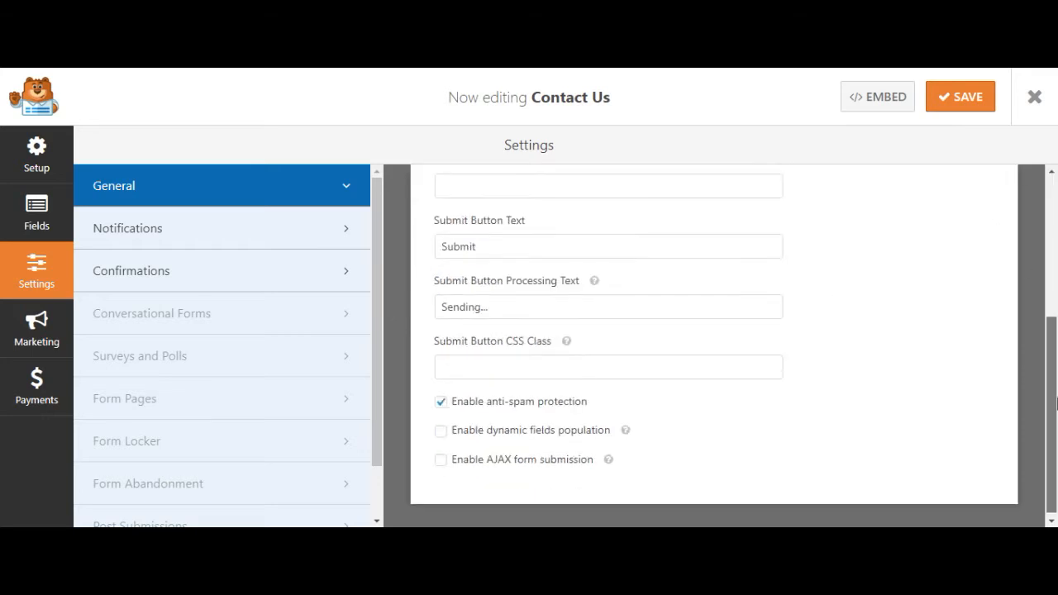
{"action": "scroll", "coordinate": [1040, 237], "scroll_direction": "up", "scroll_amount": 5}
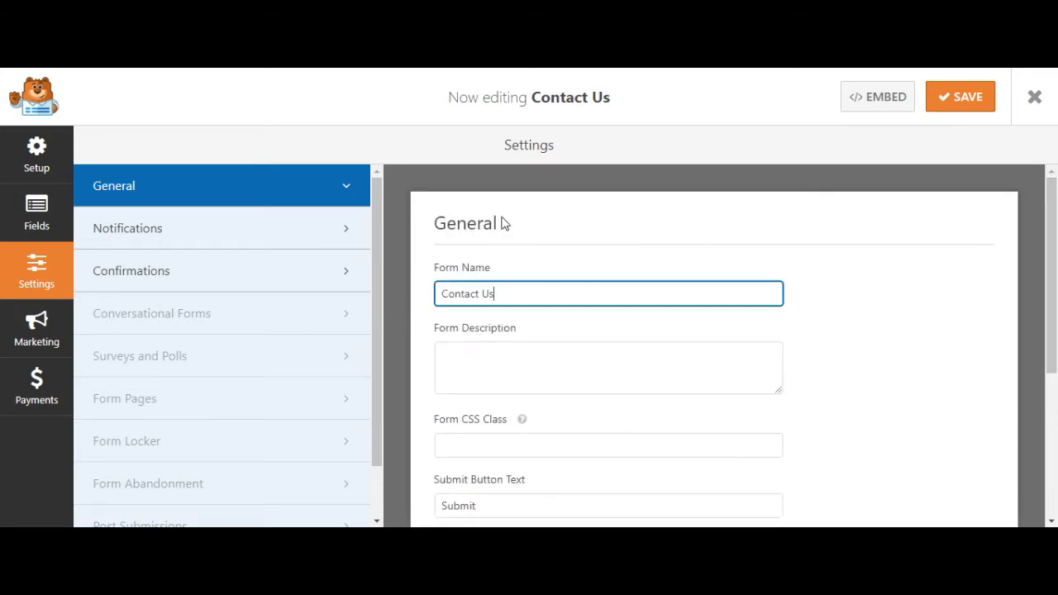
Save the Contact Us form and exit the form builder.
{"action": "left_click", "coordinate": [951, 97]}
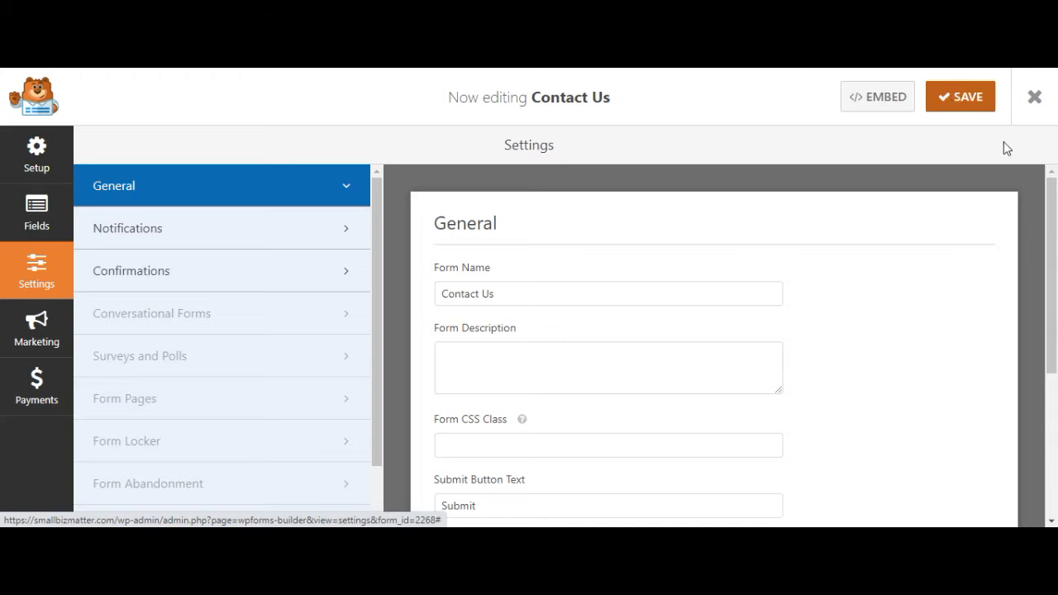
{"action": "scroll", "coordinate": [1054, 188], "scroll_direction": "down", "scroll_amount": 6}
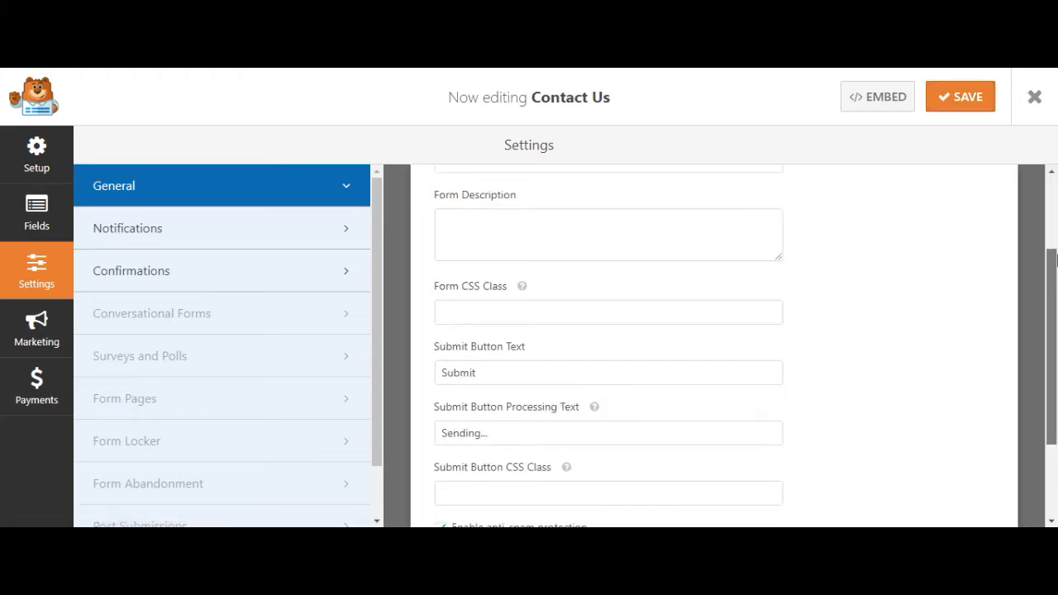
{"action": "scroll", "coordinate": [1054, 189], "scroll_direction": "up", "scroll_amount": 6}
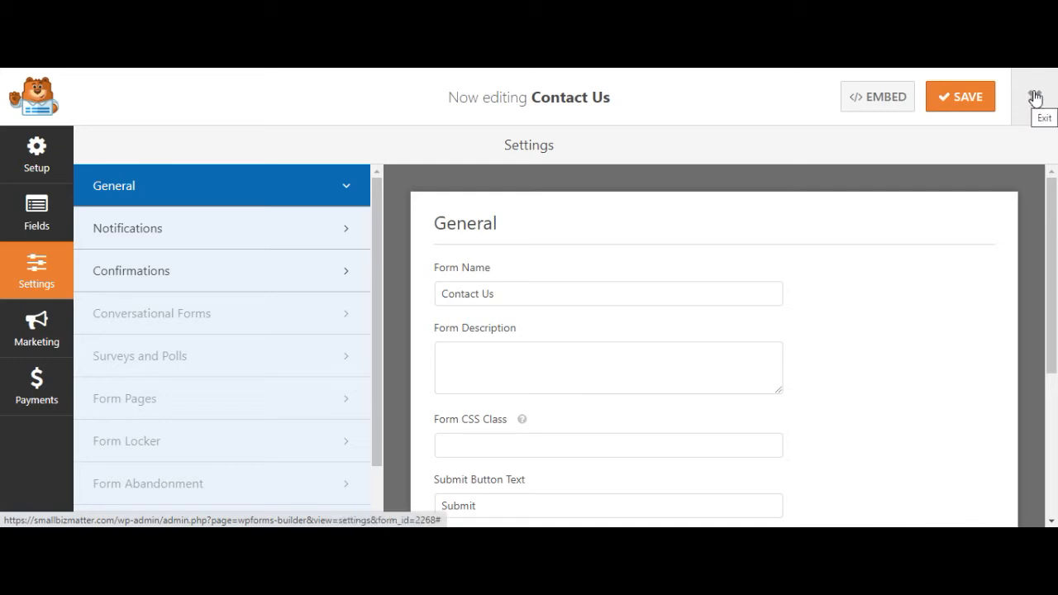
{"action": "left_click", "coordinate": [1035, 99]}
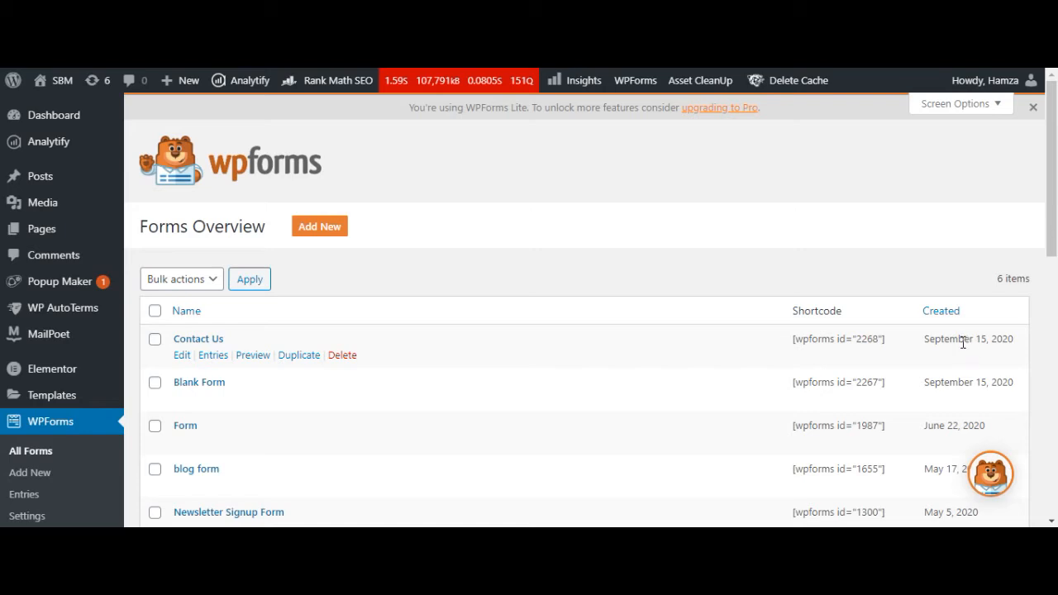
Add a new popup in Popup Maker with the name "Hello" and the popup title "Give Your Details".
{"action": "left_click_drag", "start_coordinate": [1051, 207], "coordinate": [1056, 395]}
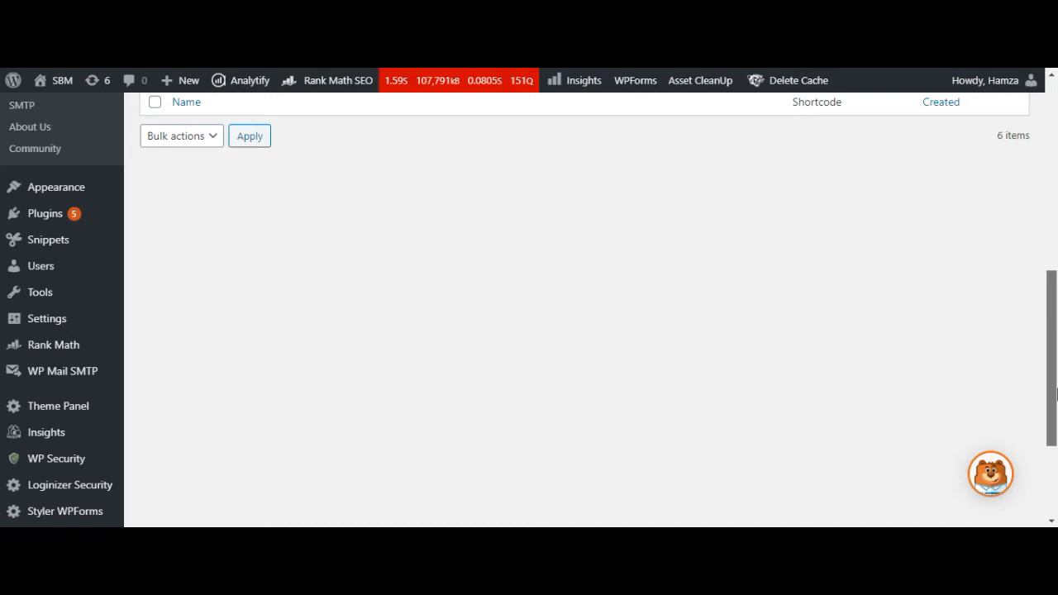
{"action": "left_click_drag", "start_coordinate": [1055, 395], "coordinate": [1055, 162]}
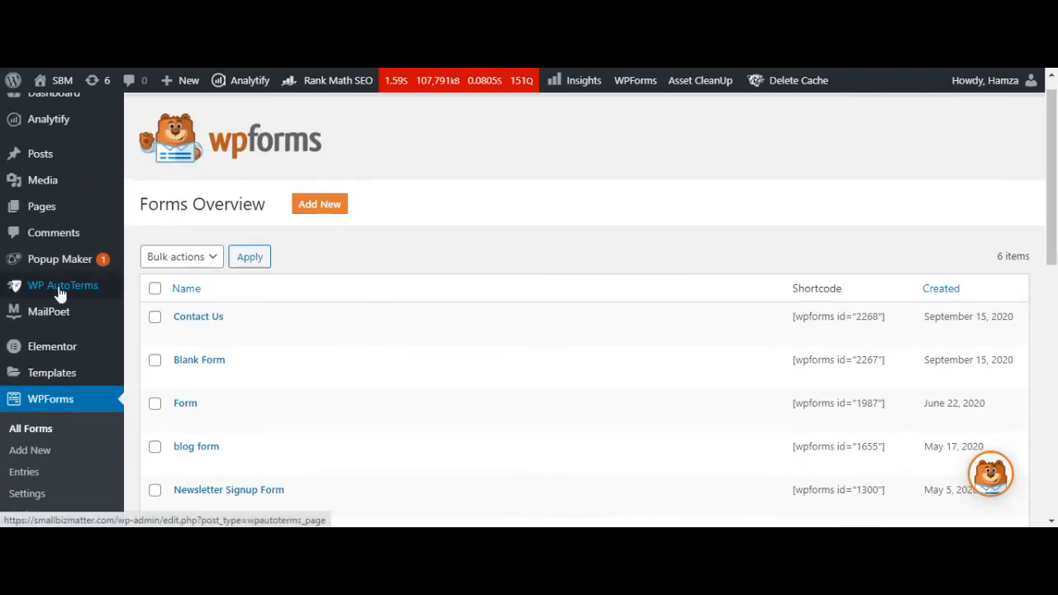
{"action": "mouse_move", "coordinate": [86, 261]}
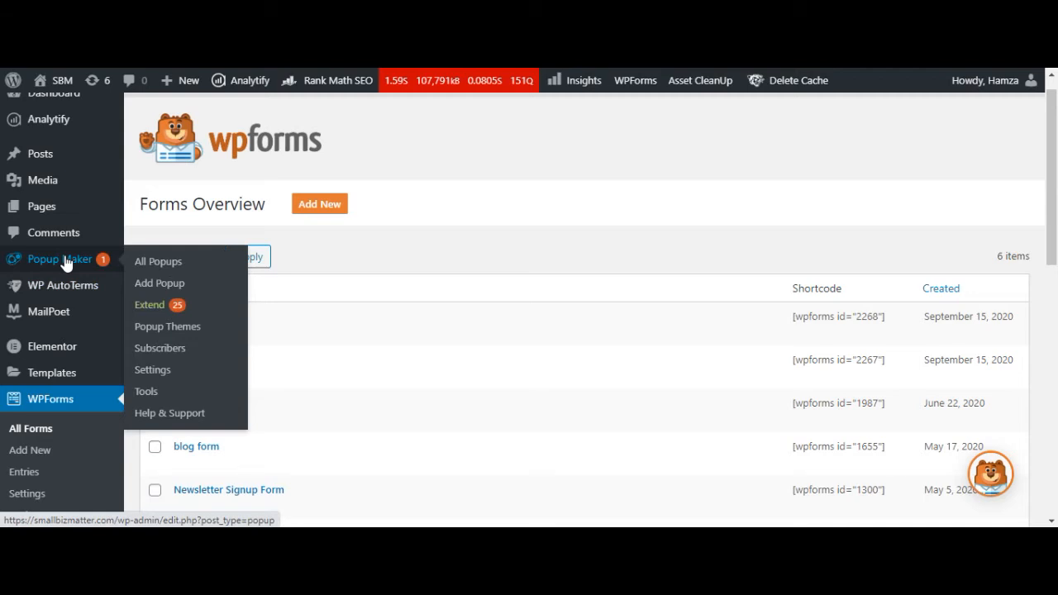
{"action": "left_click", "coordinate": [165, 285]}
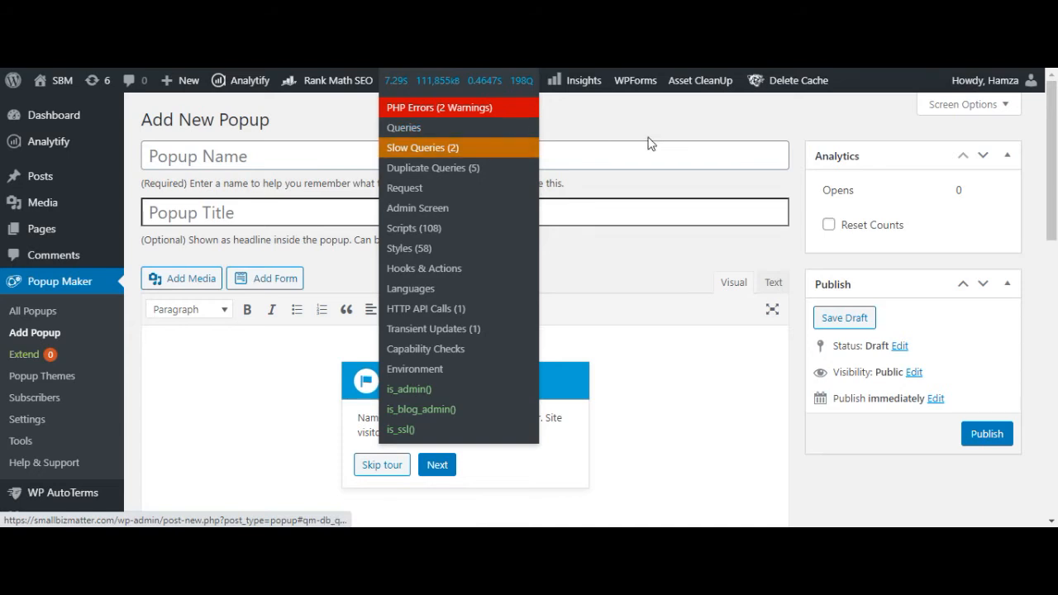
{"action": "left_click", "coordinate": [650, 149]}
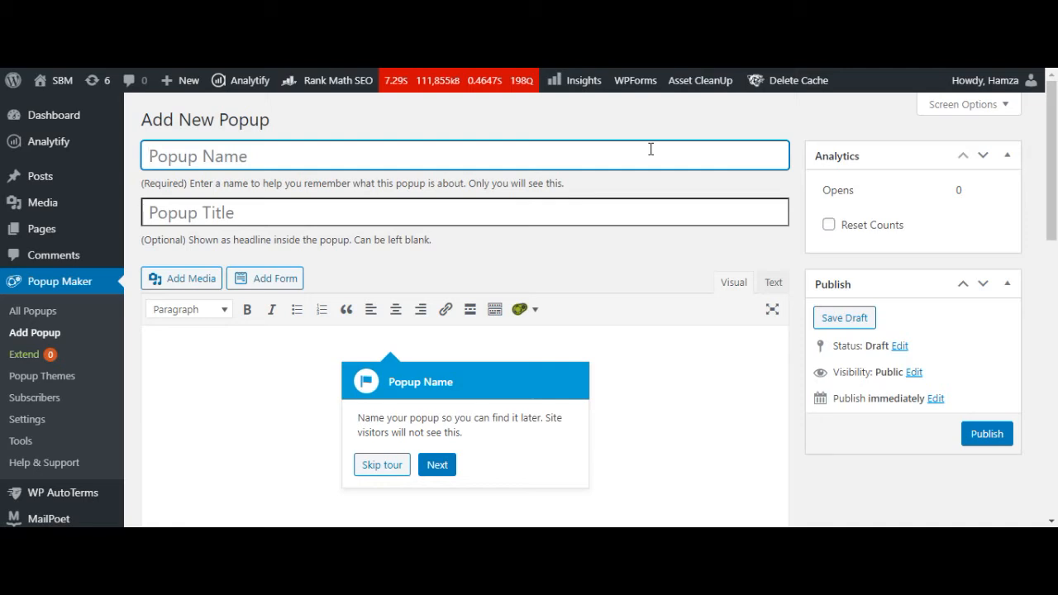
{"action": "type", "text": "Hello"}
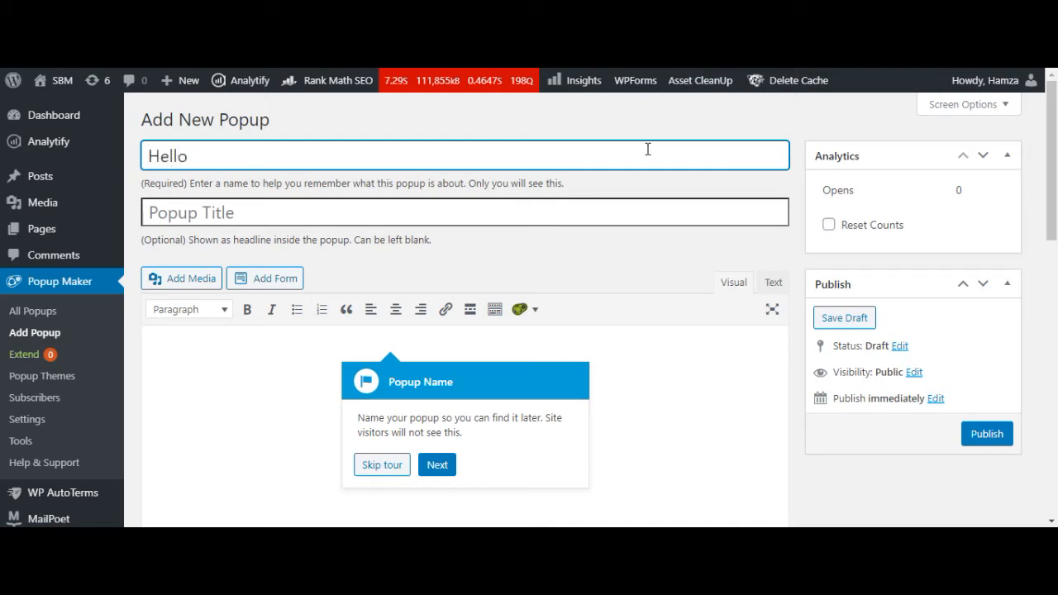
{"action": "left_click", "coordinate": [490, 204]}
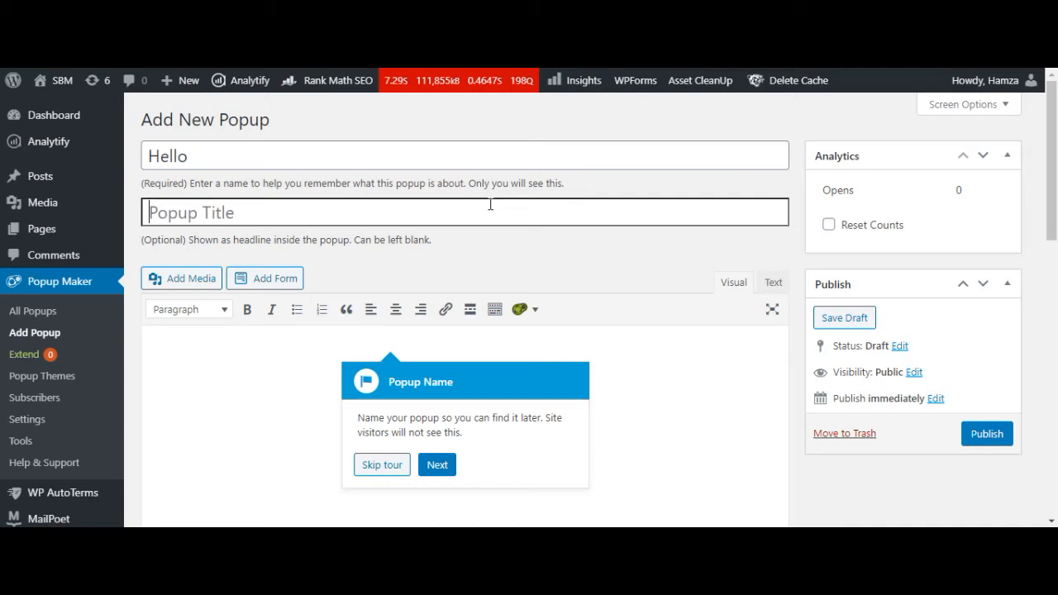
{"action": "type", "text": "Give Y"}
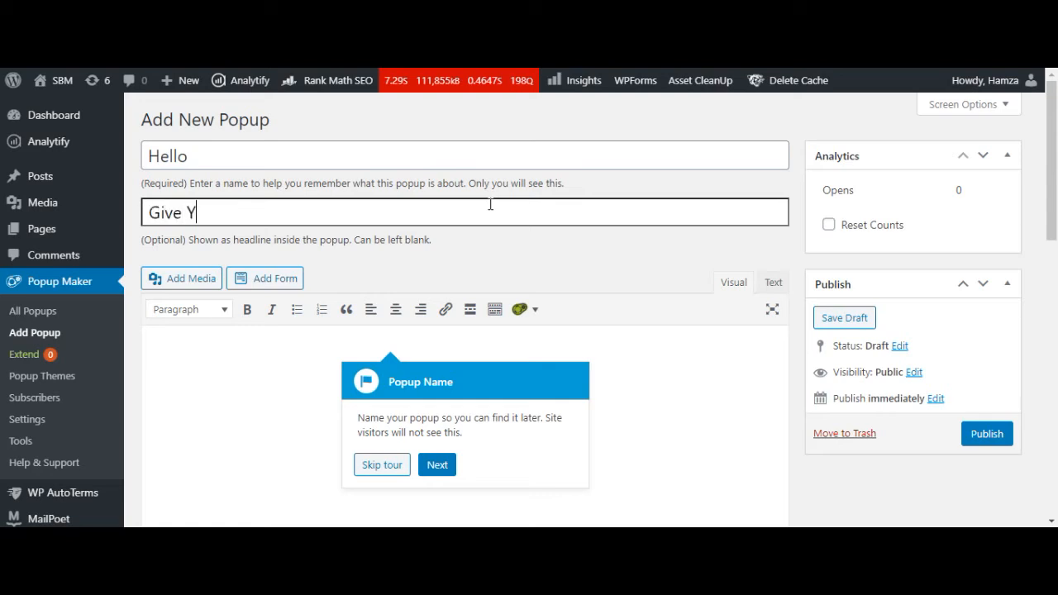
{"action": "type", "text": "our Details"}
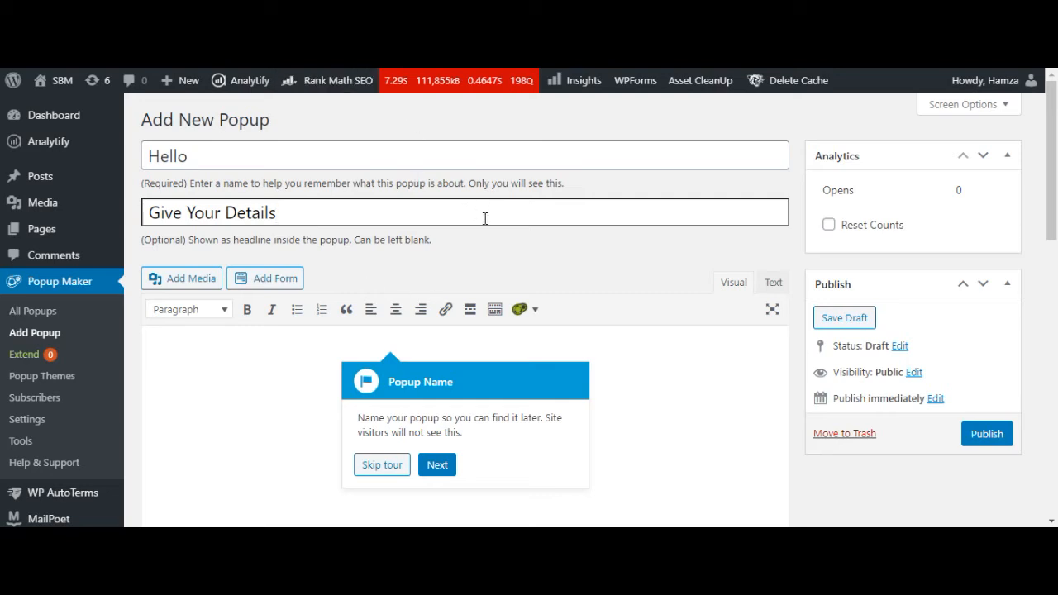
Insert the Contact Us form into the popup's content, without the form name or description.
{"action": "left_click", "coordinate": [273, 279]}
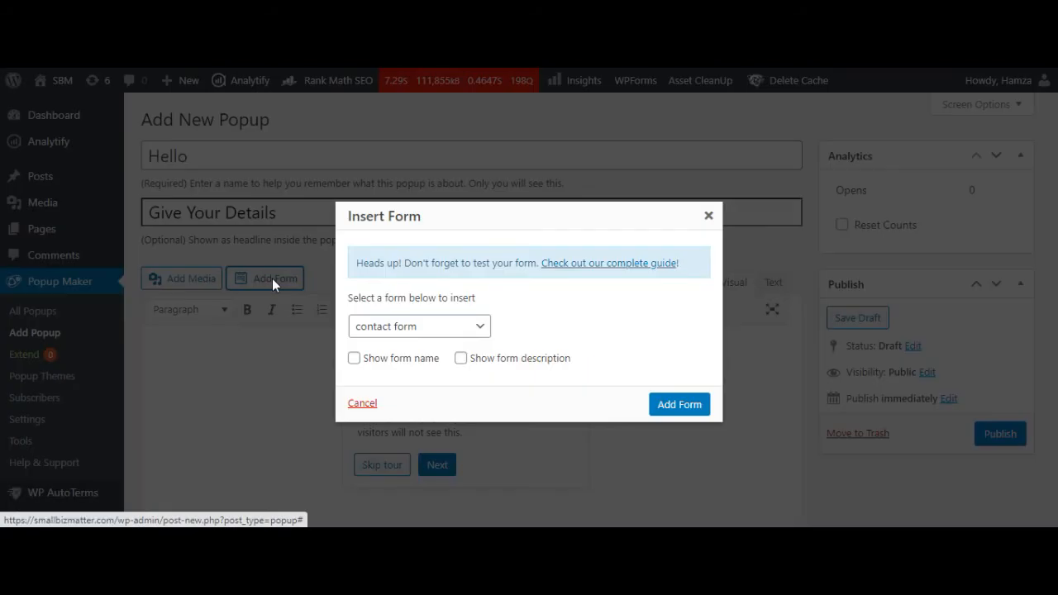
{"action": "left_click", "coordinate": [439, 328]}
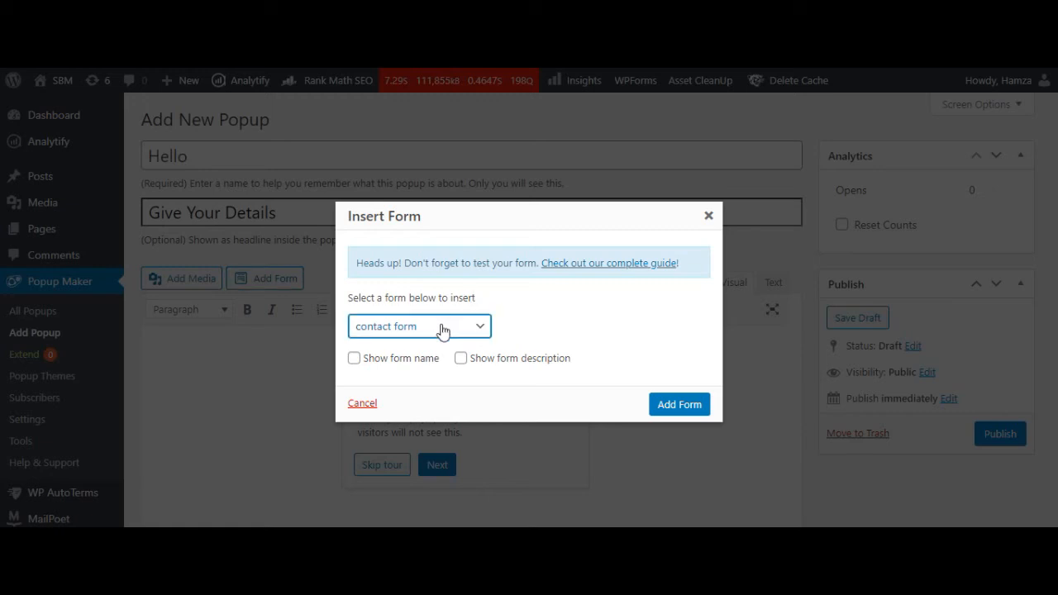
{"action": "left_click", "coordinate": [442, 329]}
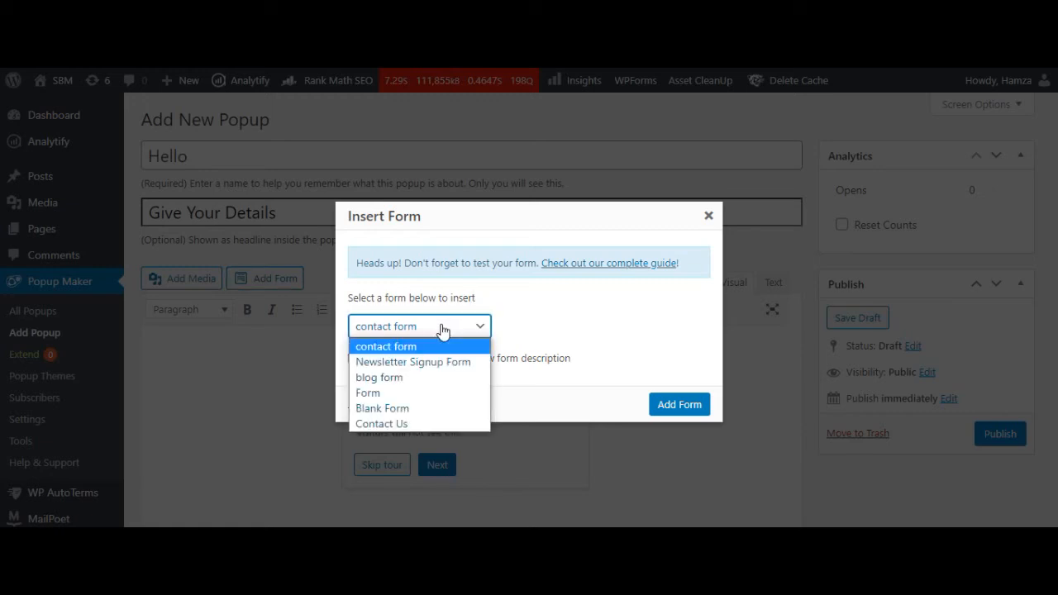
{"action": "left_click", "coordinate": [404, 424]}
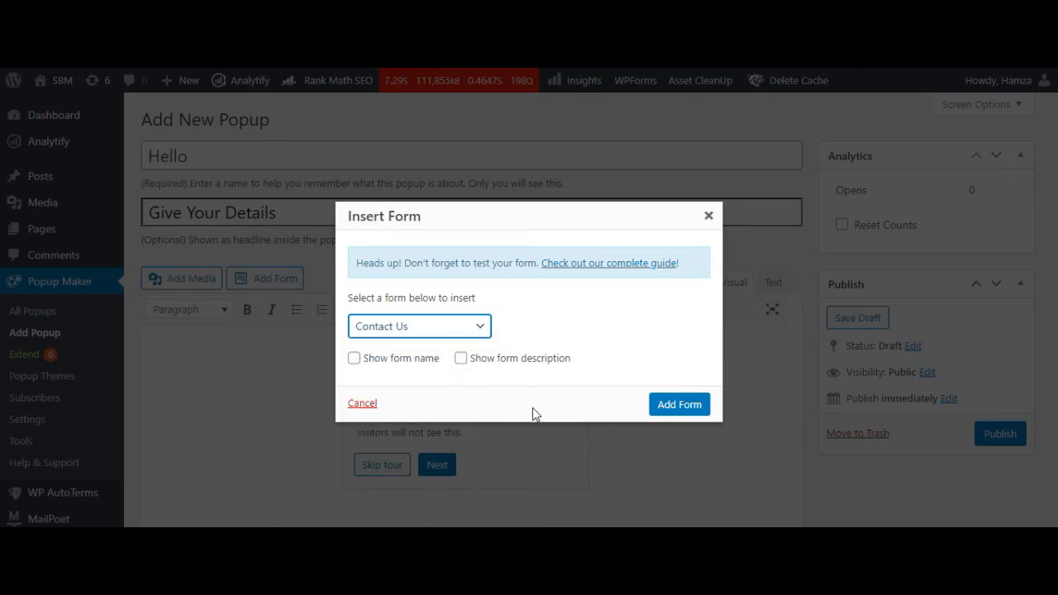
{"action": "left_click", "coordinate": [674, 413]}
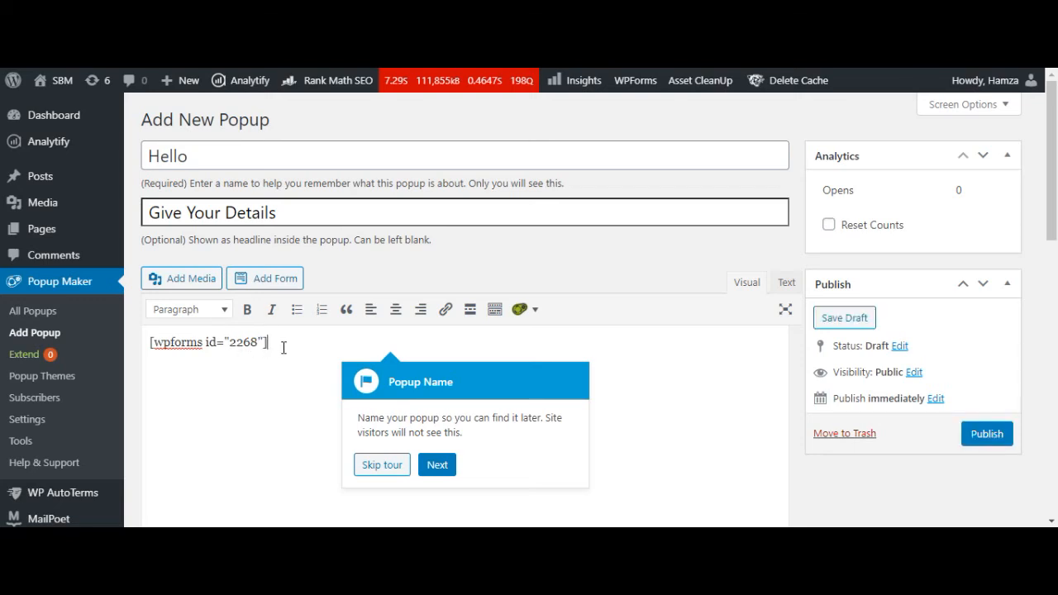
Add a Time Delay / Auto Open trigger with a 500 ms delay and cookie prevention of repeat showing turned off.
{"action": "scroll", "coordinate": [1050, 140], "scroll_direction": "down", "scroll_amount": 1}
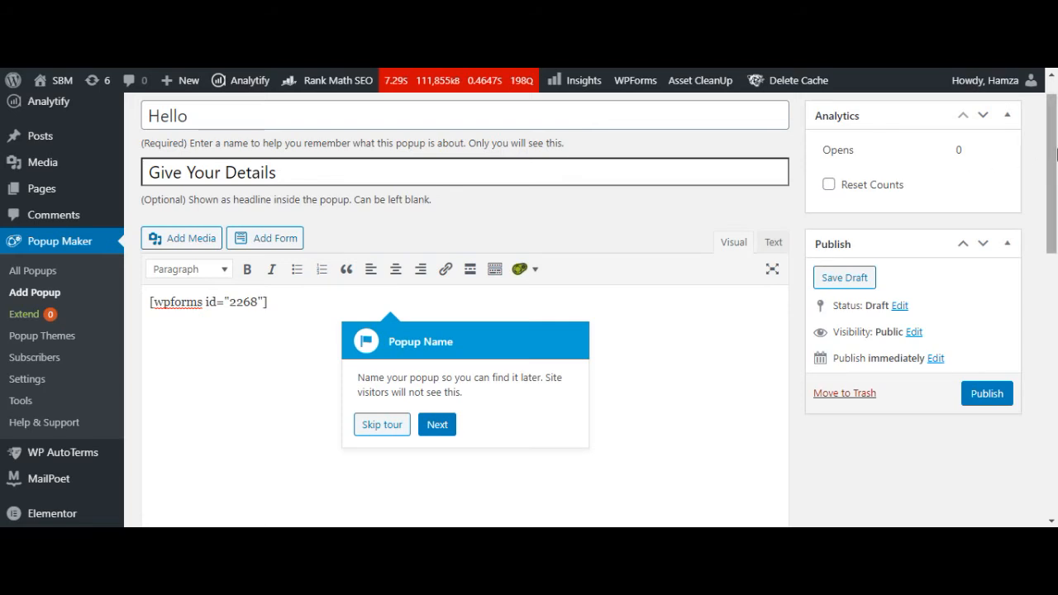
{"action": "left_click_drag", "start_coordinate": [1056, 153], "coordinate": [1055, 283]}
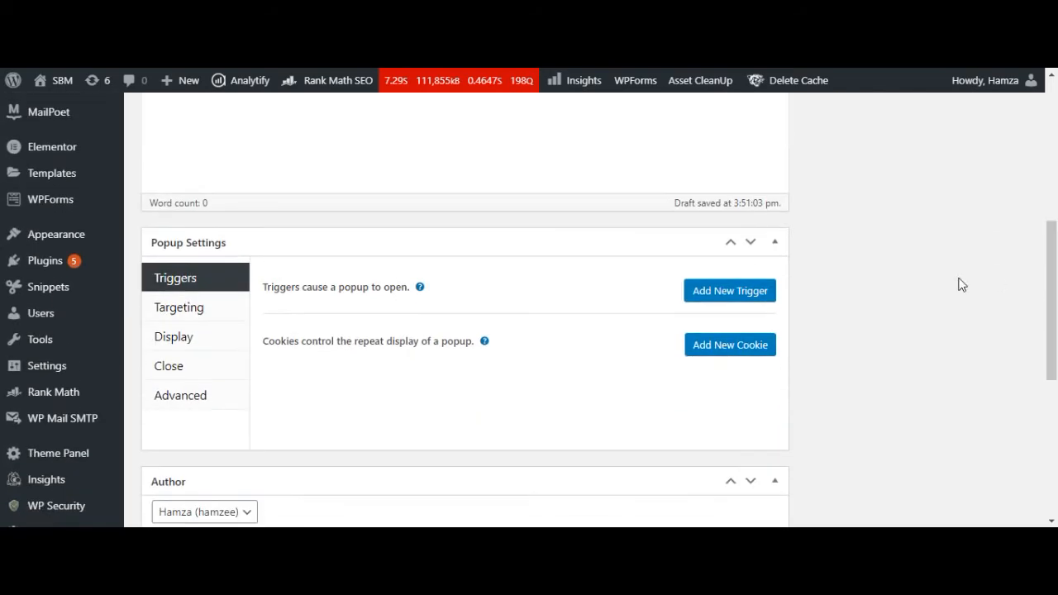
{"action": "left_click", "coordinate": [745, 300]}
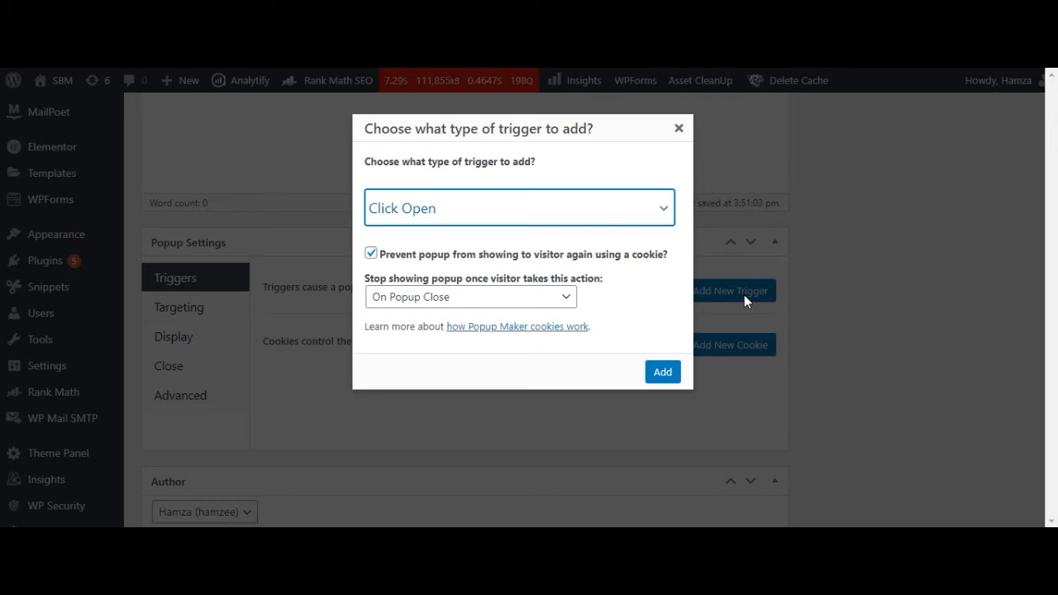
{"action": "left_click", "coordinate": [477, 222]}
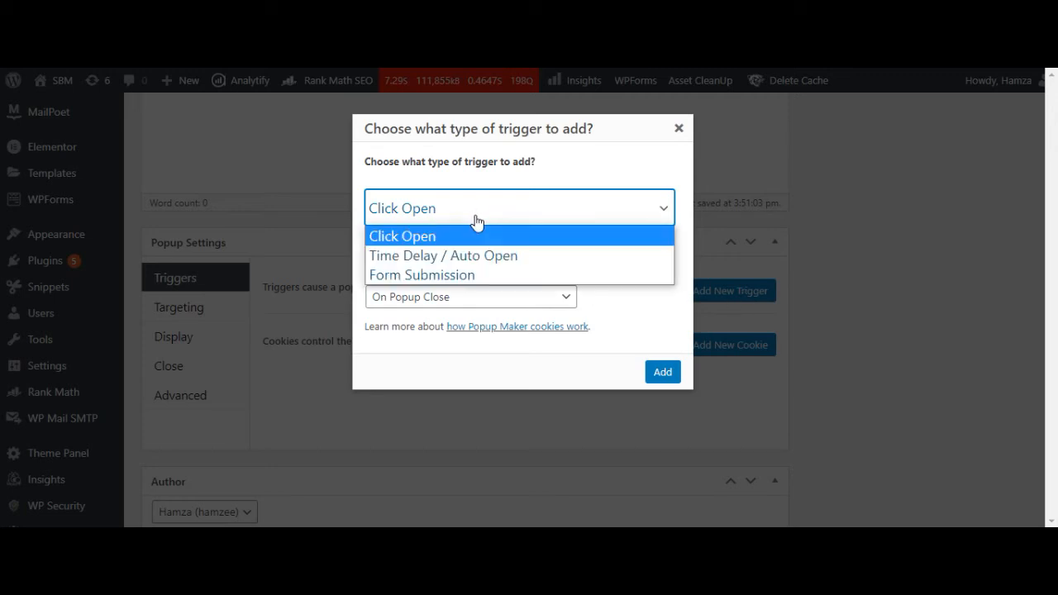
{"action": "left_click", "coordinate": [439, 256]}
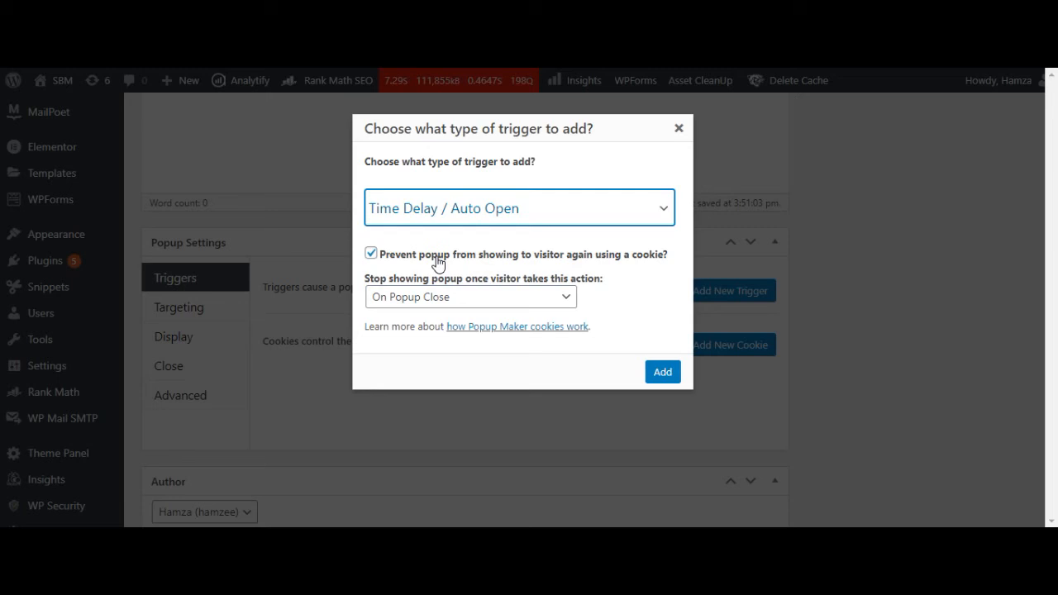
{"action": "left_click", "coordinate": [459, 303]}
{"action": "left_click", "coordinate": [458, 312]}
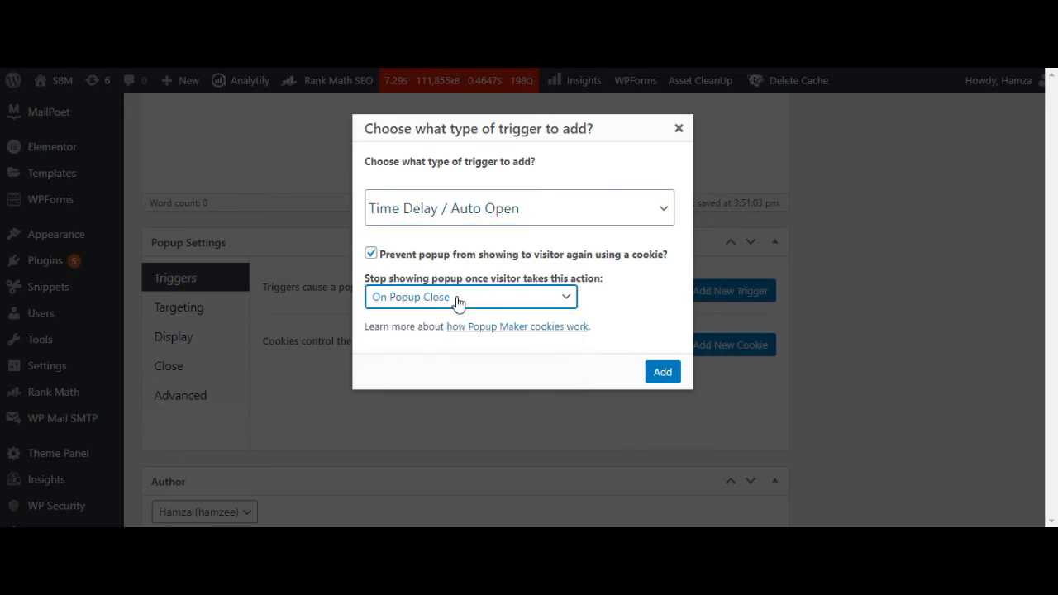
{"action": "left_click", "coordinate": [482, 257]}
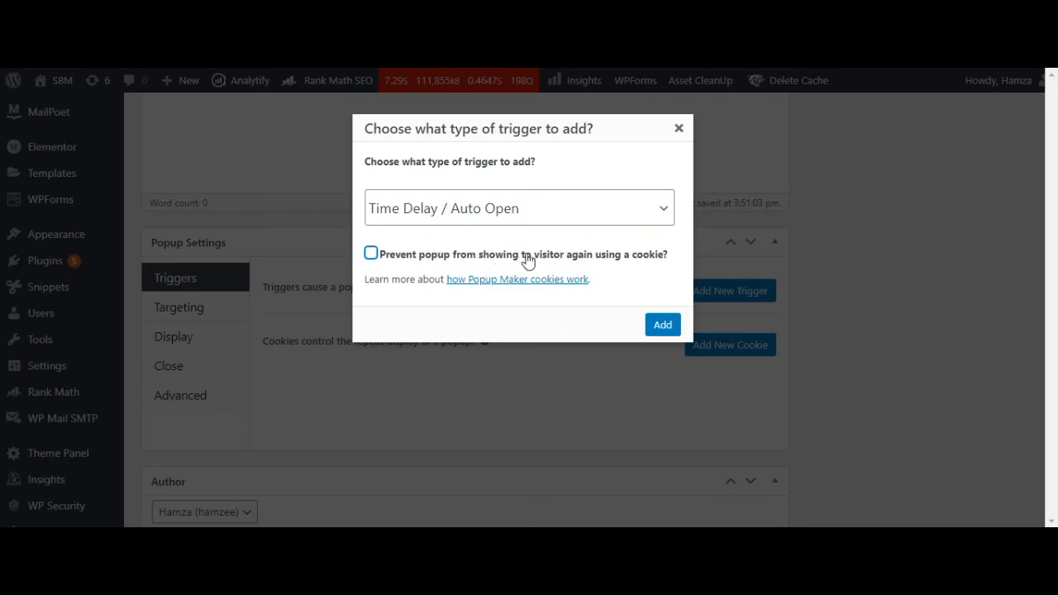
{"action": "left_click", "coordinate": [661, 326]}
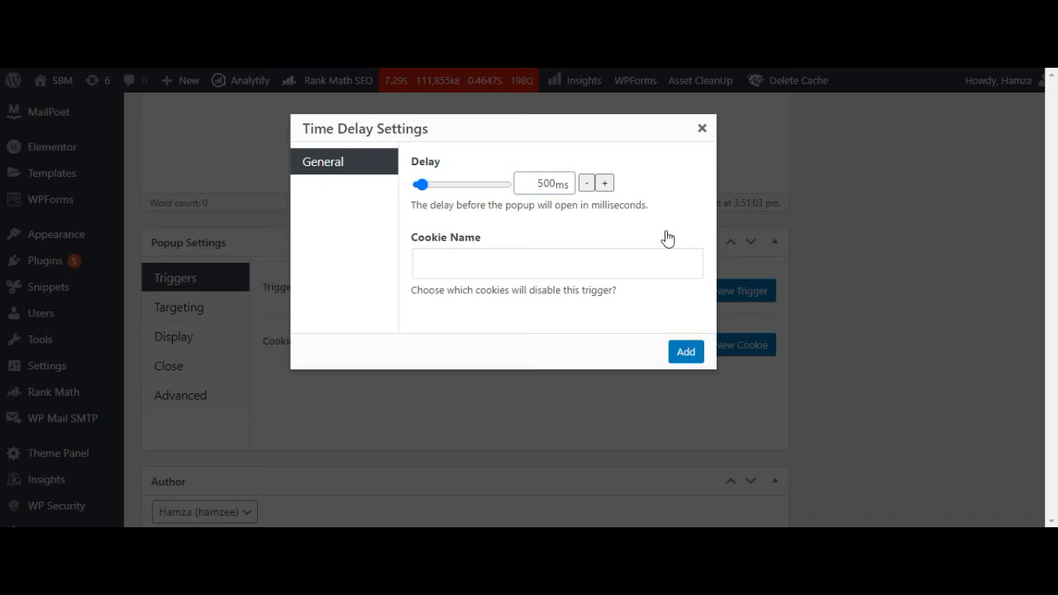
{"action": "left_click", "coordinate": [687, 354]}
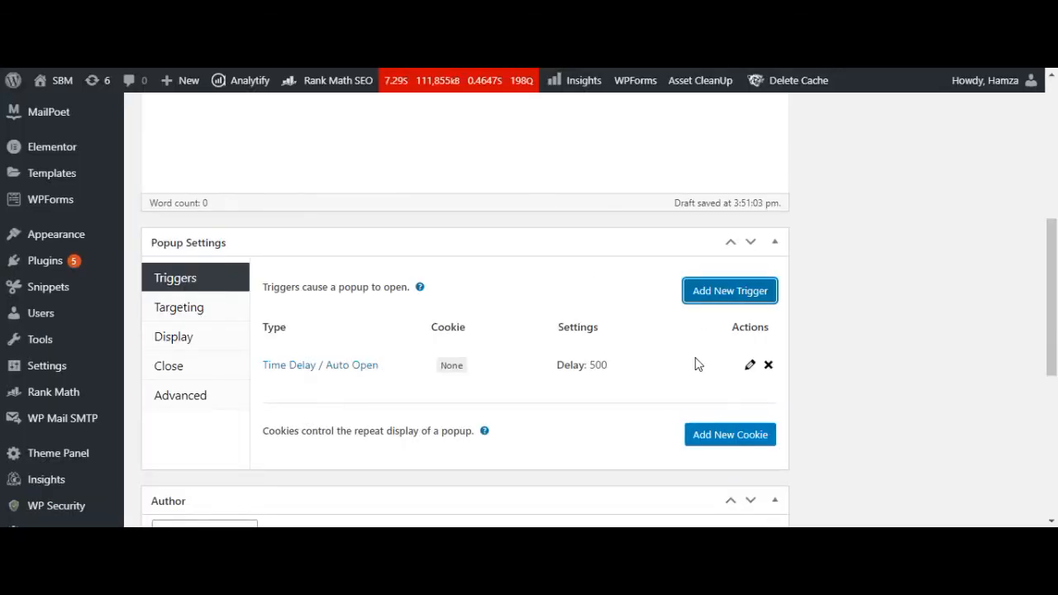
Apply the Center Popup display preset and set the popup theme to Light Box.
{"action": "left_click_drag", "start_coordinate": [1057, 302], "coordinate": [1057, 319]}
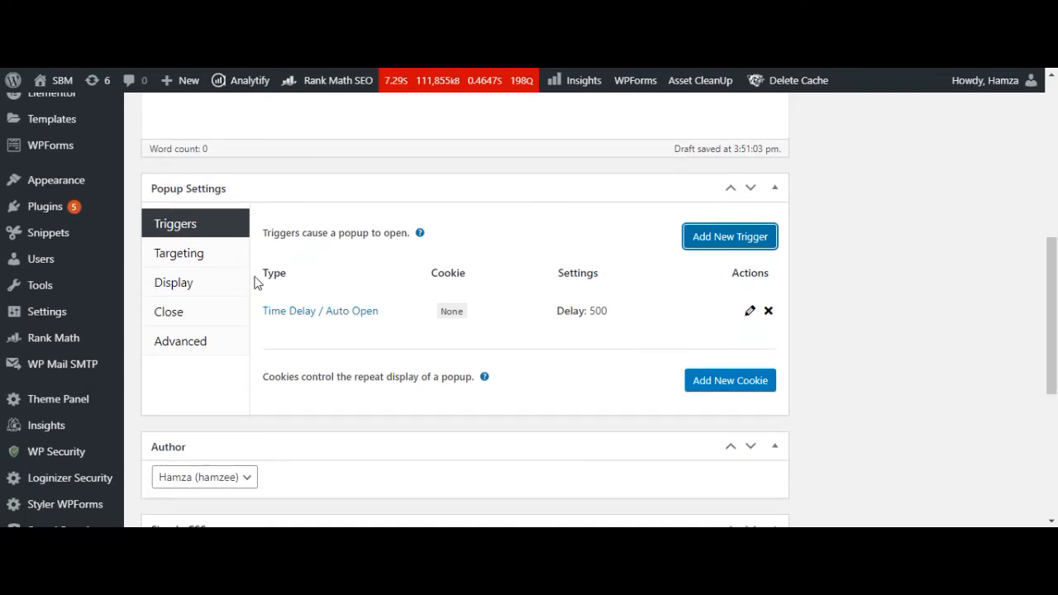
{"action": "left_click", "coordinate": [185, 286]}
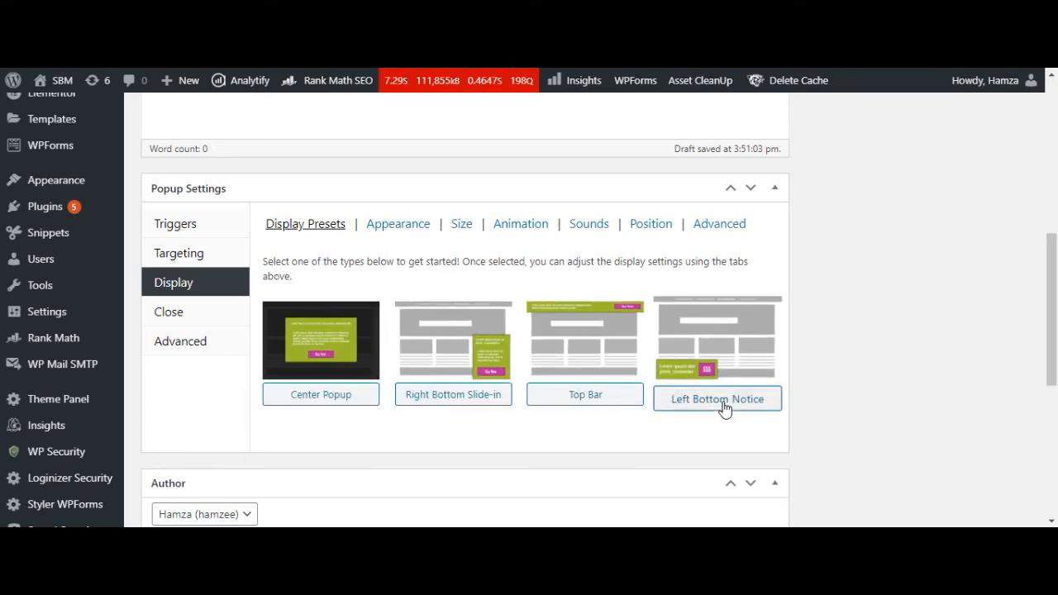
{"action": "left_click", "coordinate": [318, 401]}
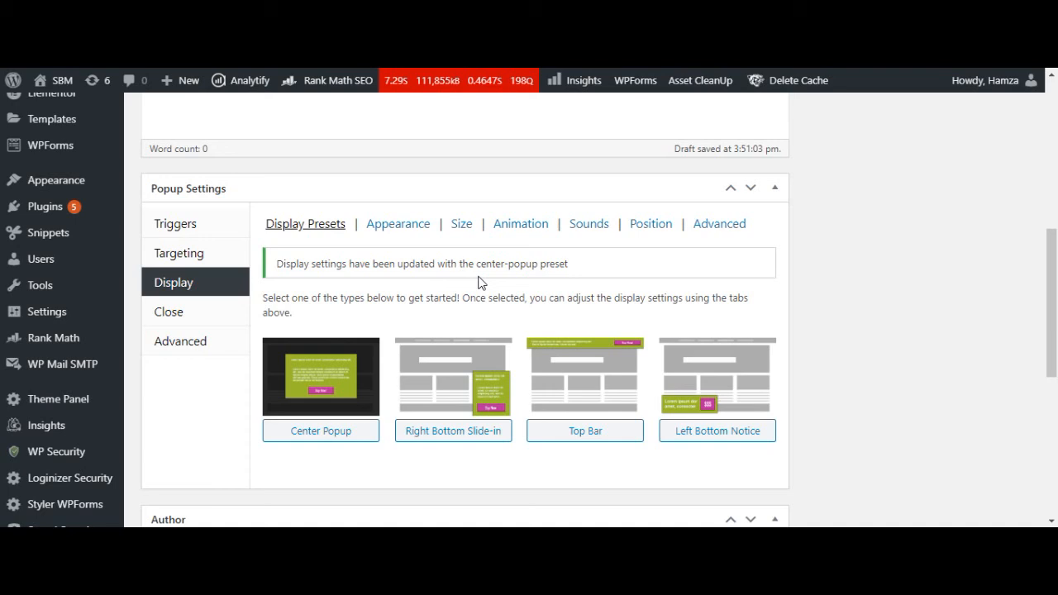
{"action": "left_click", "coordinate": [384, 228]}
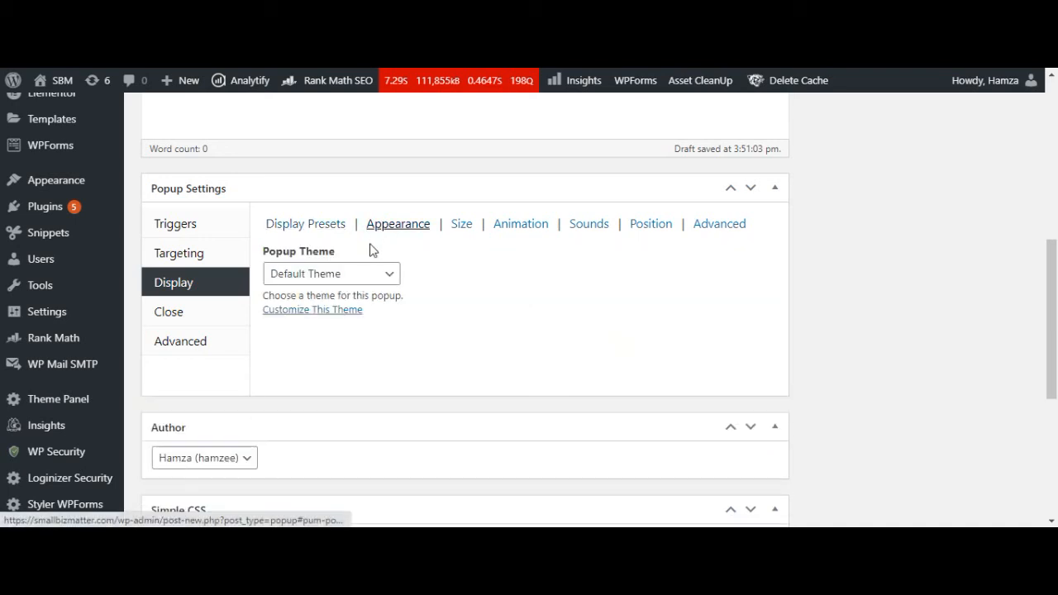
{"action": "left_click", "coordinate": [355, 273]}
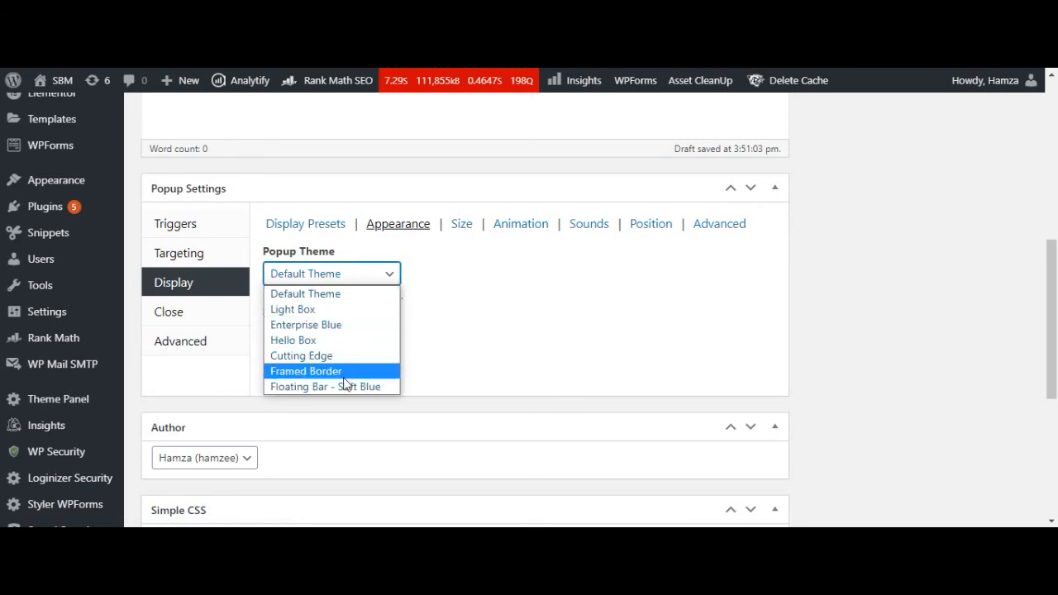
{"action": "left_click", "coordinate": [382, 315]}
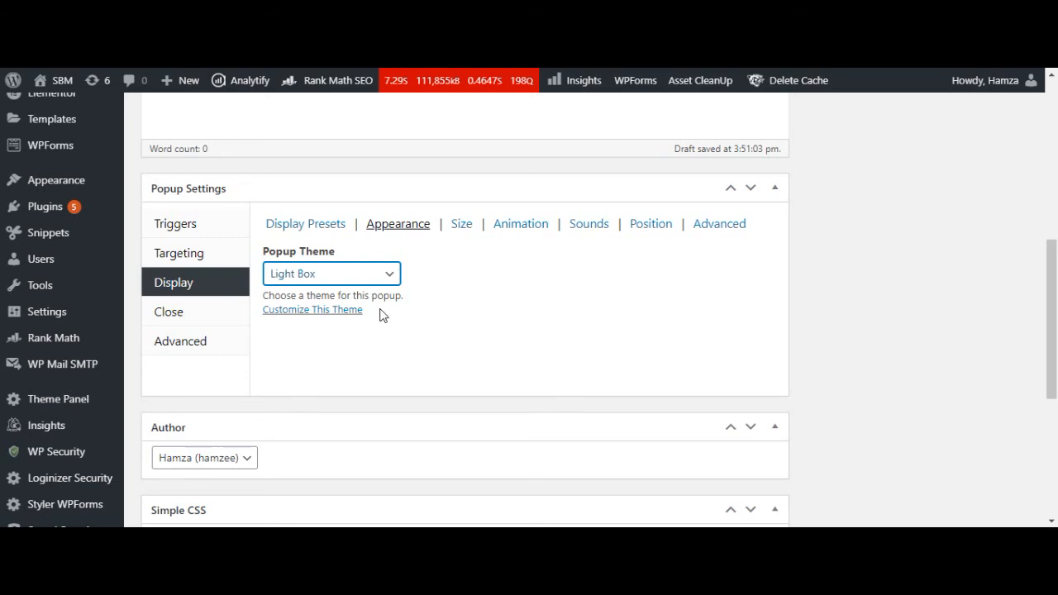
Review the popup's size, animation, sound, position and advanced display settings.
{"action": "left_click", "coordinate": [462, 225]}
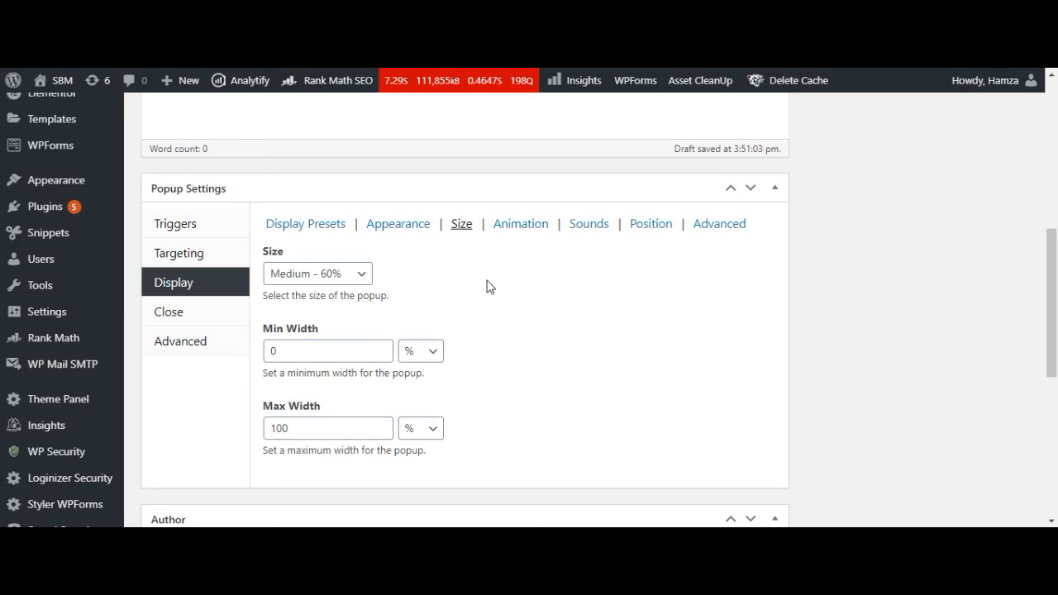
{"action": "left_click", "coordinate": [519, 225]}
{"action": "left_click", "coordinate": [461, 225]}
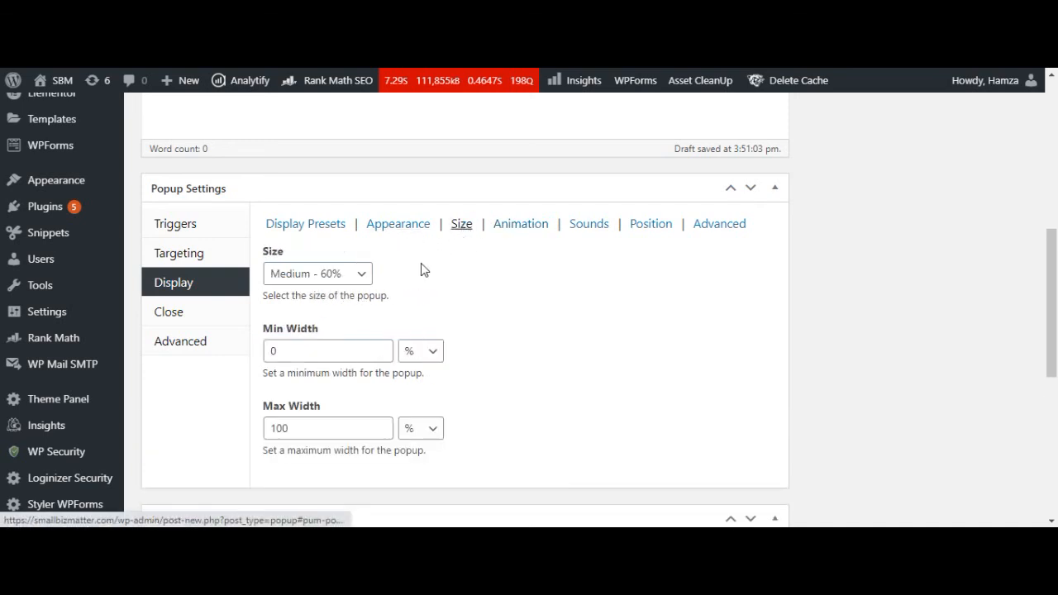
{"action": "left_click", "coordinate": [533, 228]}
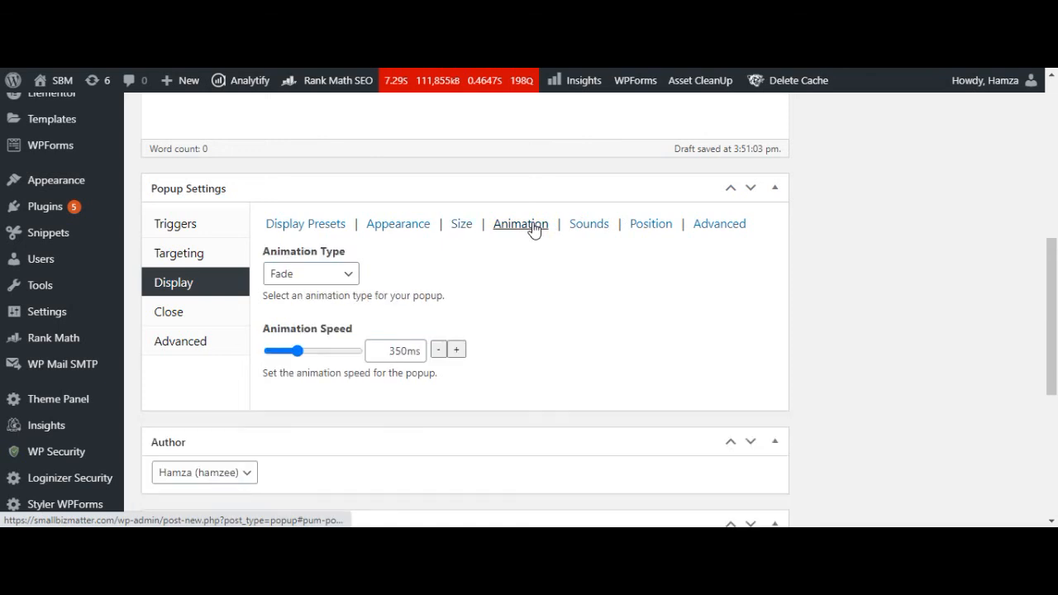
{"action": "left_click", "coordinate": [585, 225]}
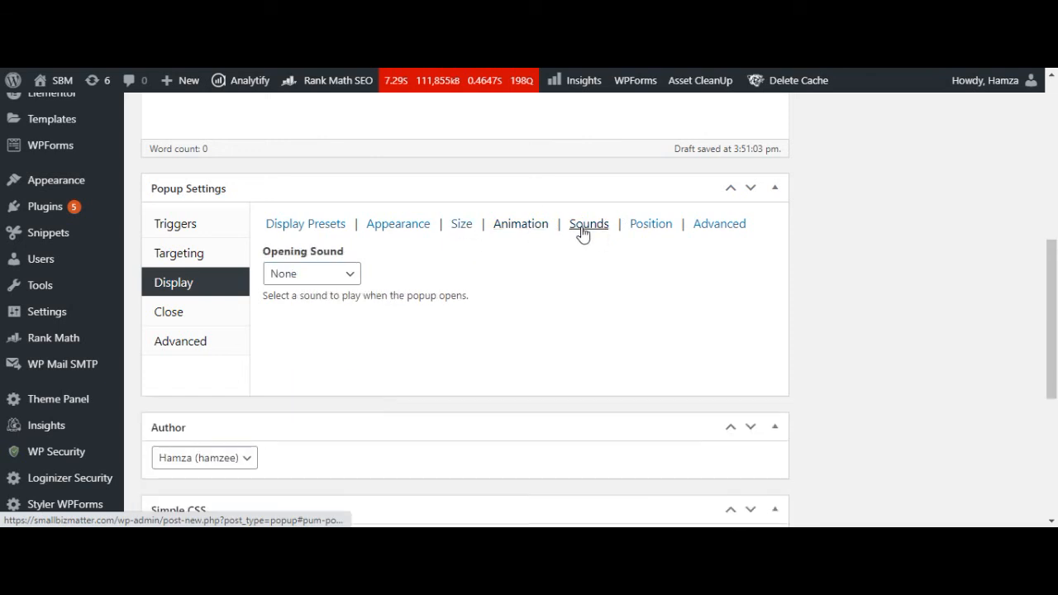
{"action": "left_click", "coordinate": [645, 228]}
{"action": "left_click", "coordinate": [742, 226]}
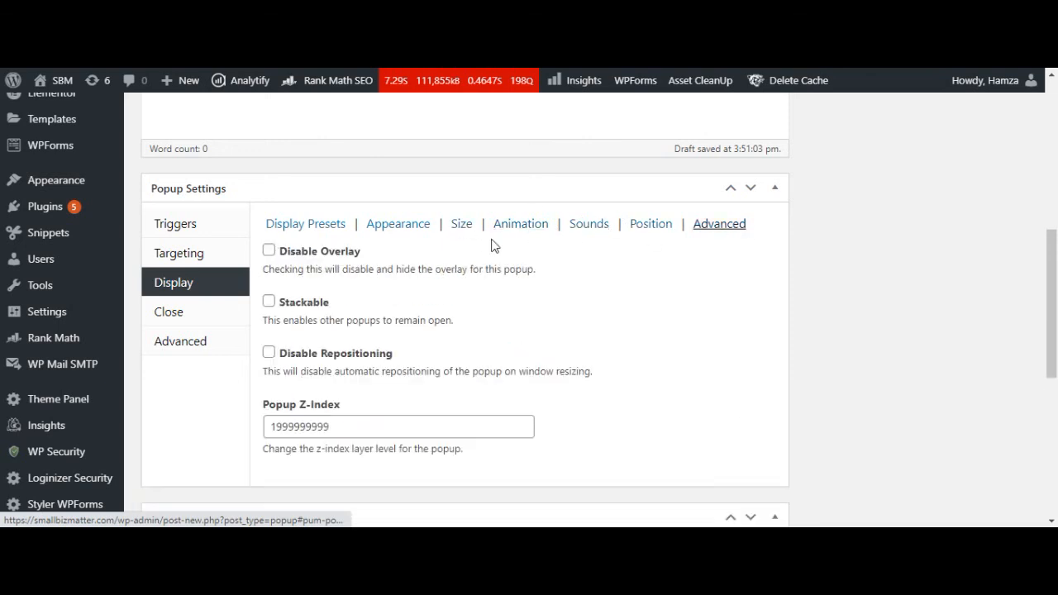
{"action": "left_click", "coordinate": [299, 230]}
Publish the Hello popup and open its preview.
{"action": "left_click_drag", "start_coordinate": [1054, 299], "coordinate": [1056, 188]}
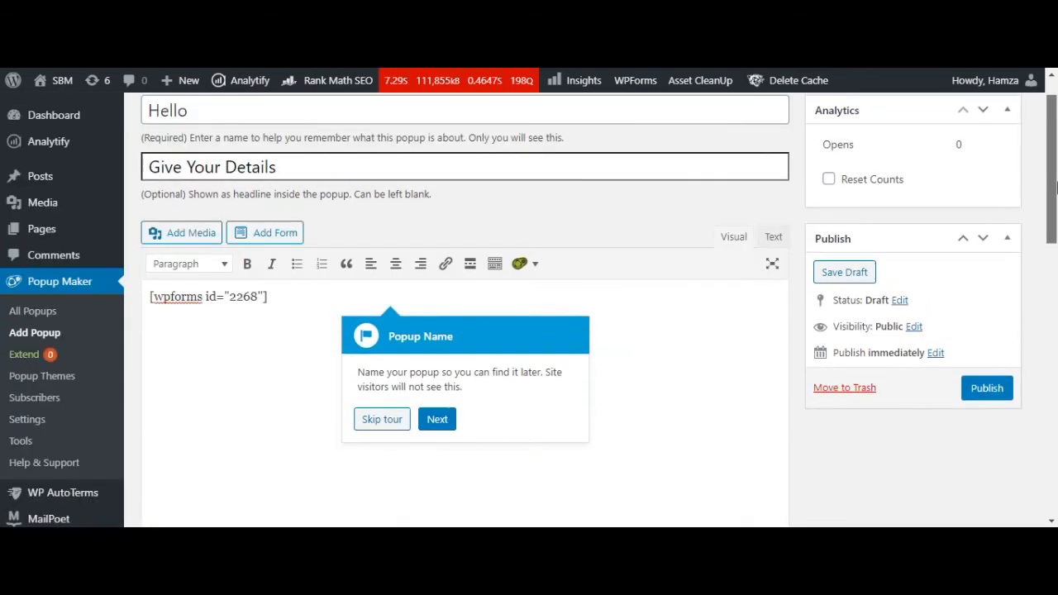
{"action": "left_click", "coordinate": [986, 391]}
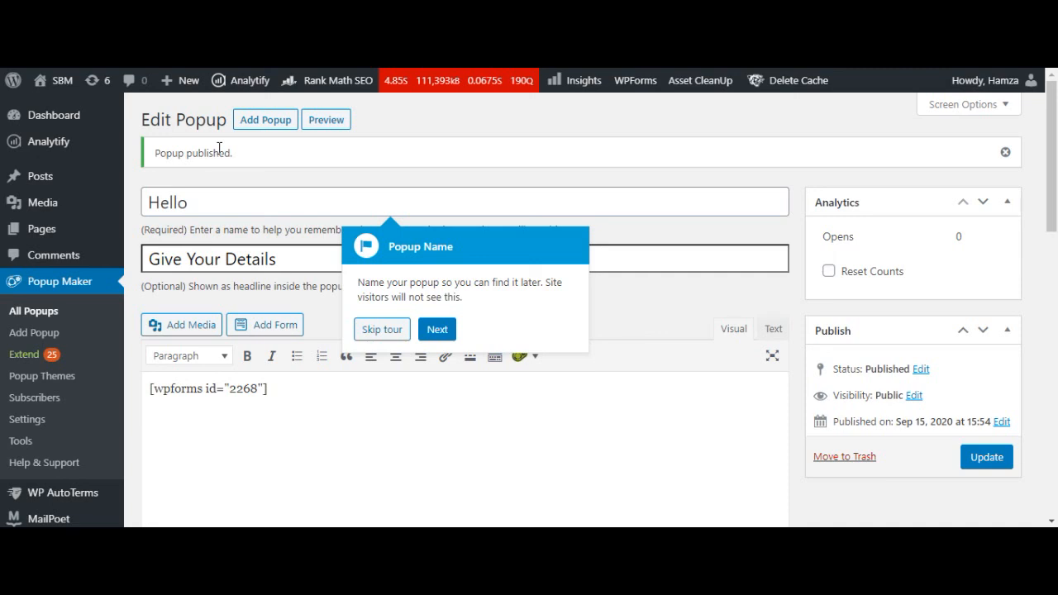
{"action": "left_click", "coordinate": [326, 121]}
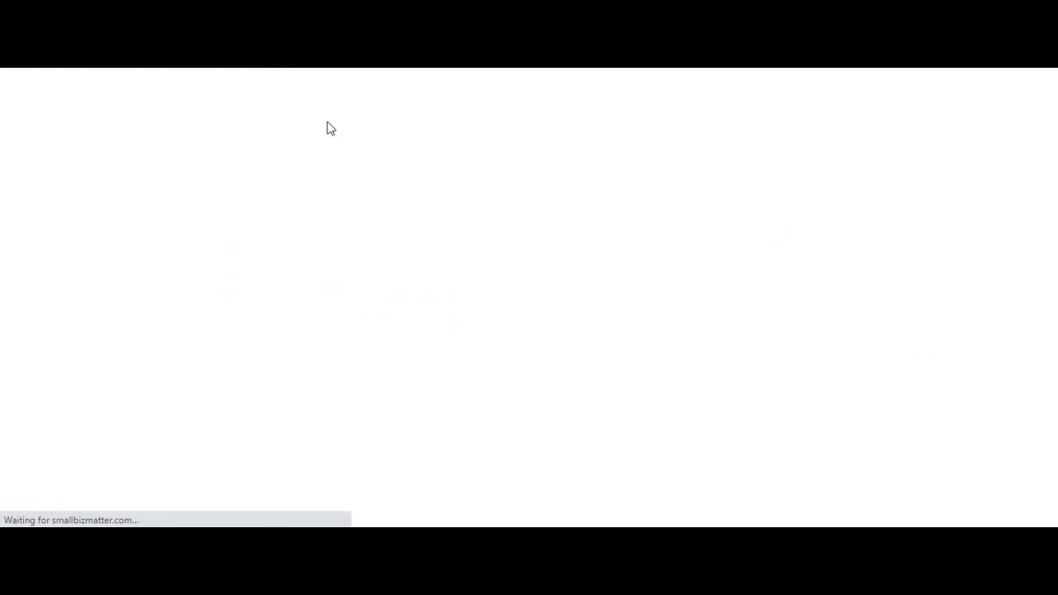